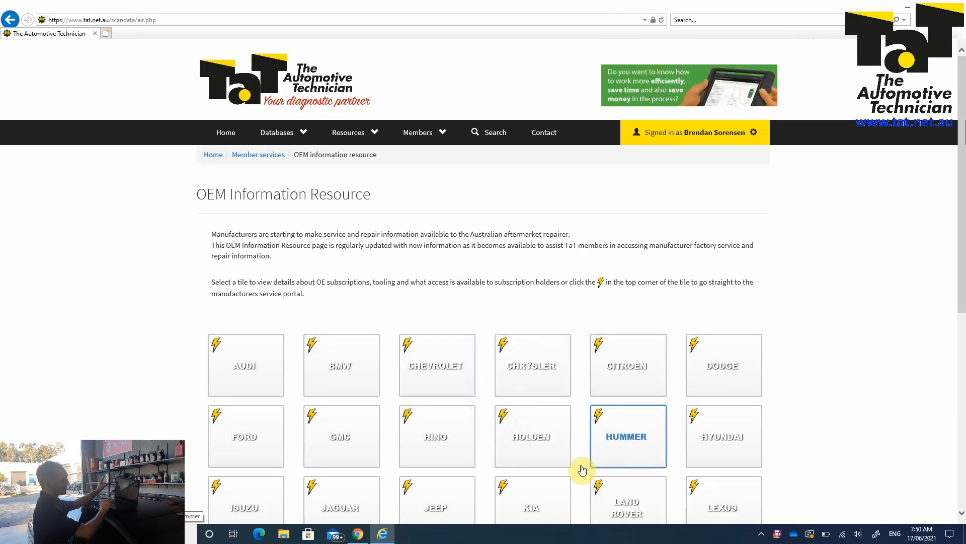
- Open the Holden page and follow its Module Programming link to Check Calibration Files
{"action": "left_click", "coordinate": [547, 447]}
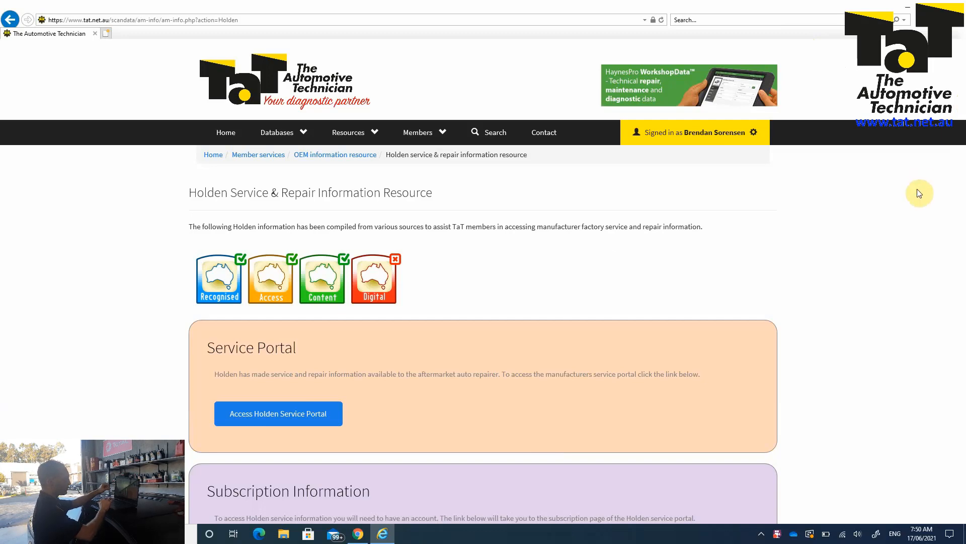
{"action": "scroll", "coordinate": [919, 193], "scroll_direction": "down", "scroll_amount": 8}
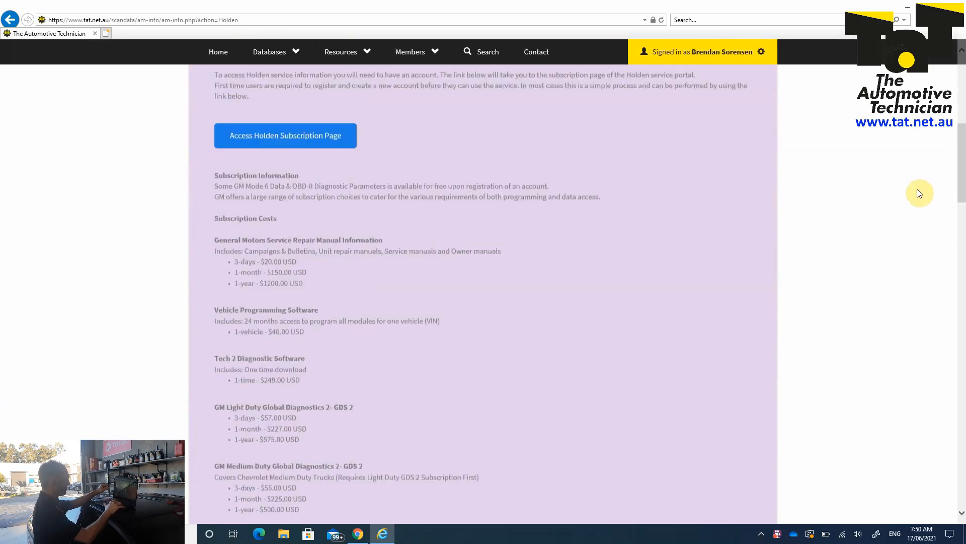
{"action": "scroll", "coordinate": [920, 193], "scroll_direction": "down", "scroll_amount": 10}
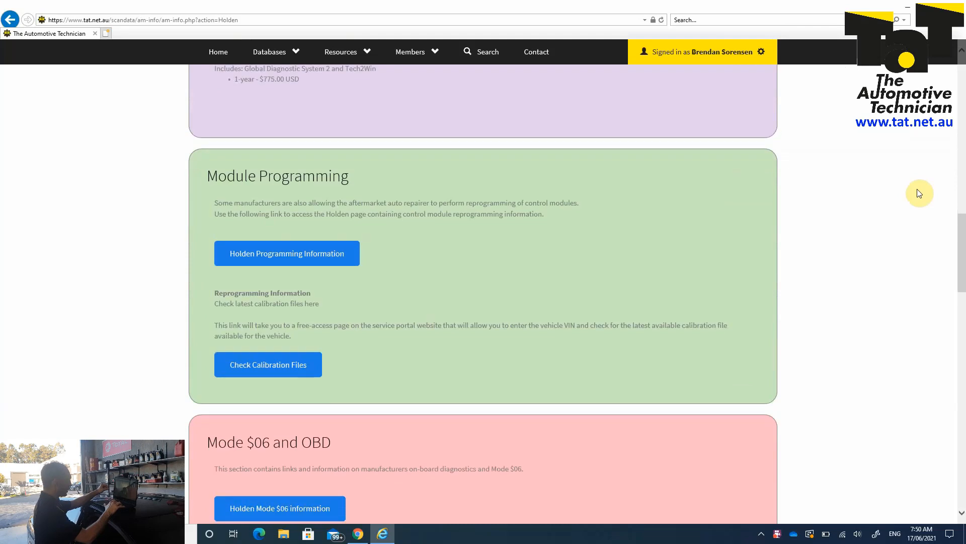
{"action": "left_click", "coordinate": [283, 369]}
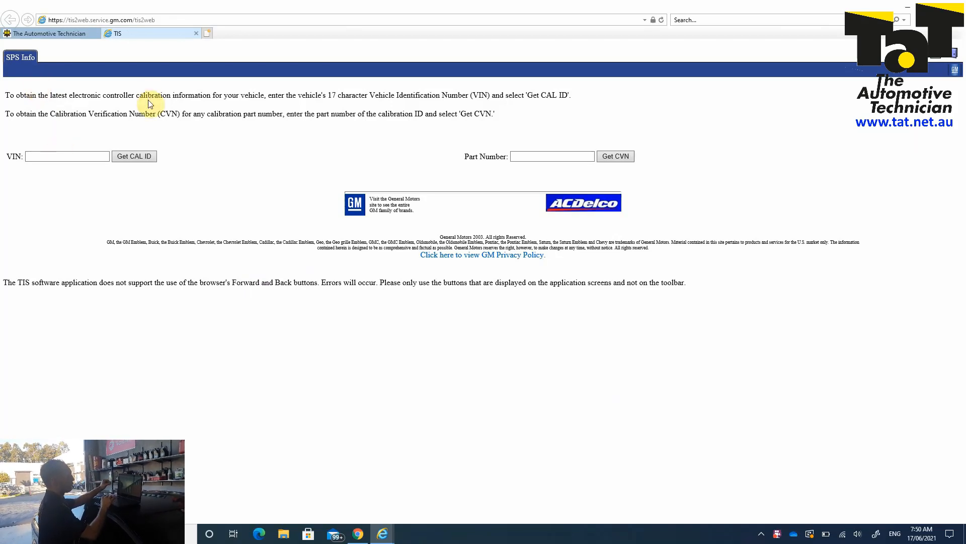
- Open and close a spare browser tab, then switch to the other browser
{"action": "left_click", "coordinate": [212, 32]}
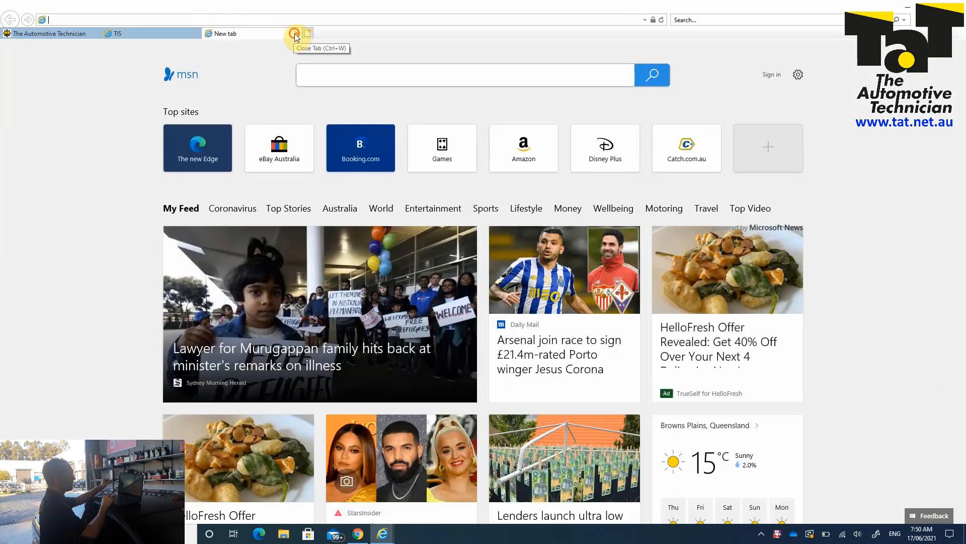
{"action": "left_click", "coordinate": [296, 33]}
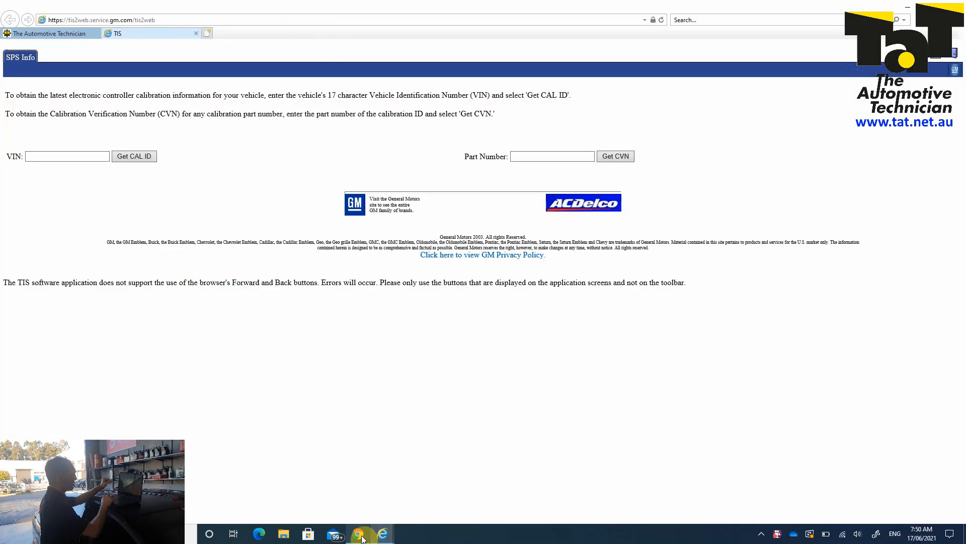
{"action": "left_click", "coordinate": [358, 533]}
- Open the Queensland REGO check bookmark in a new tab and accept the terms of use
{"action": "left_click", "coordinate": [256, 9]}
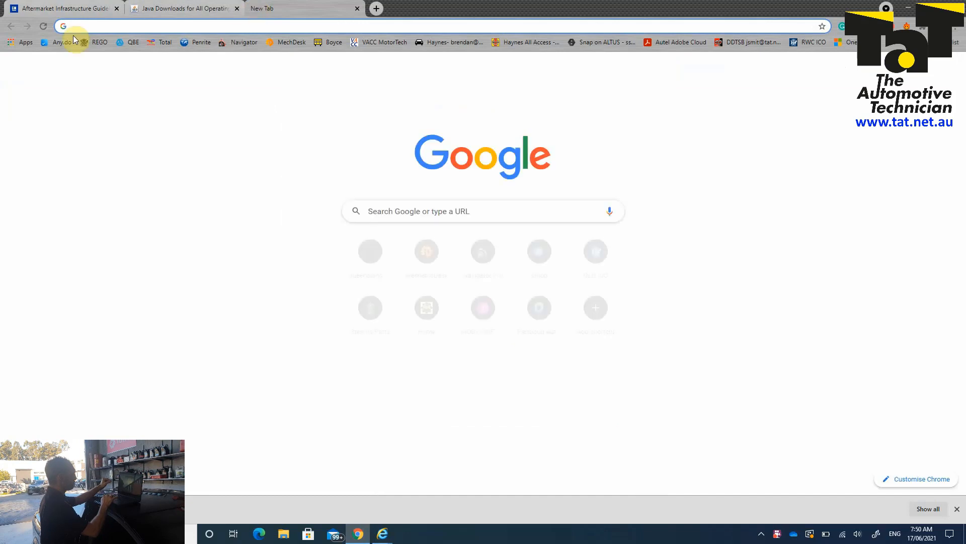
{"action": "left_click", "coordinate": [93, 47]}
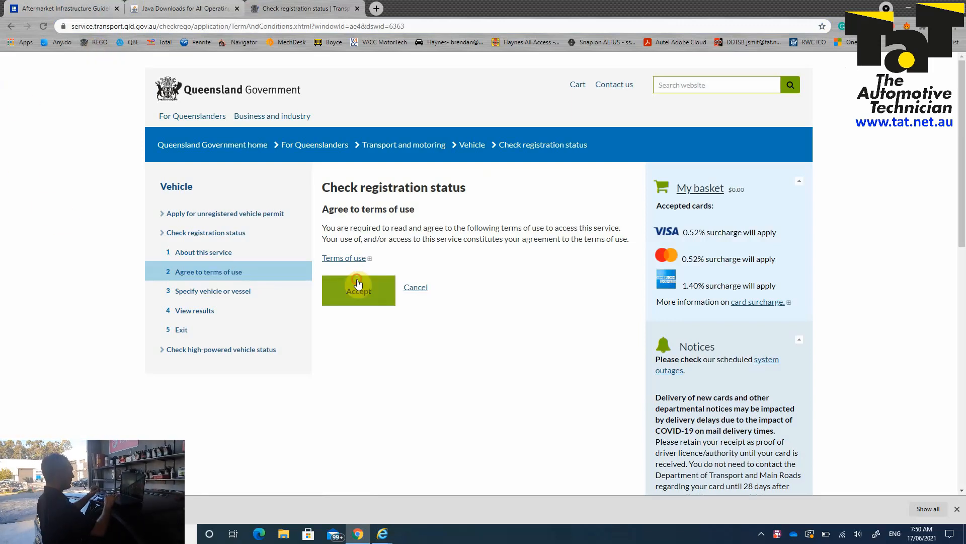
{"action": "left_click", "coordinate": [358, 283]}
- Search the car's registration number and select the 2011 Holden Commodore Wagon's VIN
{"action": "left_click", "coordinate": [358, 281]}
{"action": "type", "text": "348zhp"}
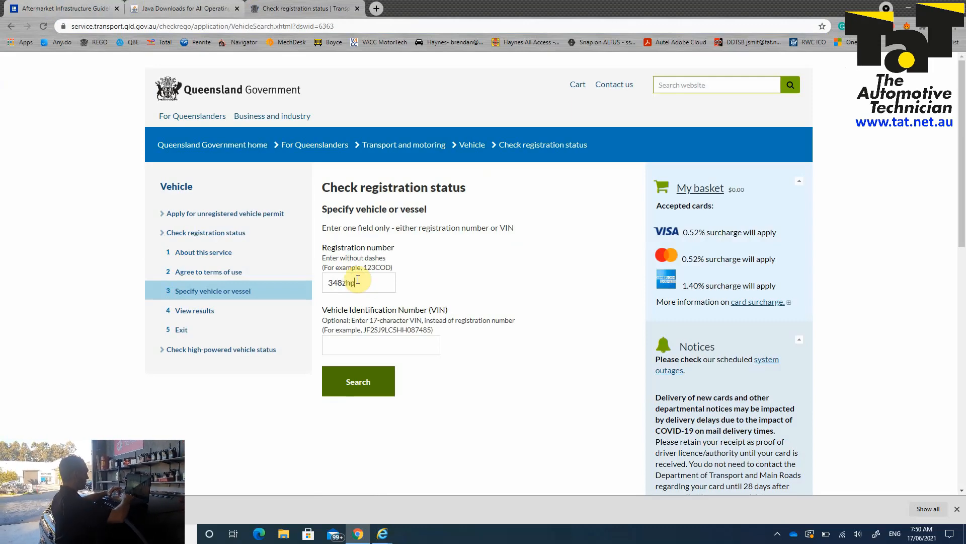
{"action": "key", "text": "Return"}
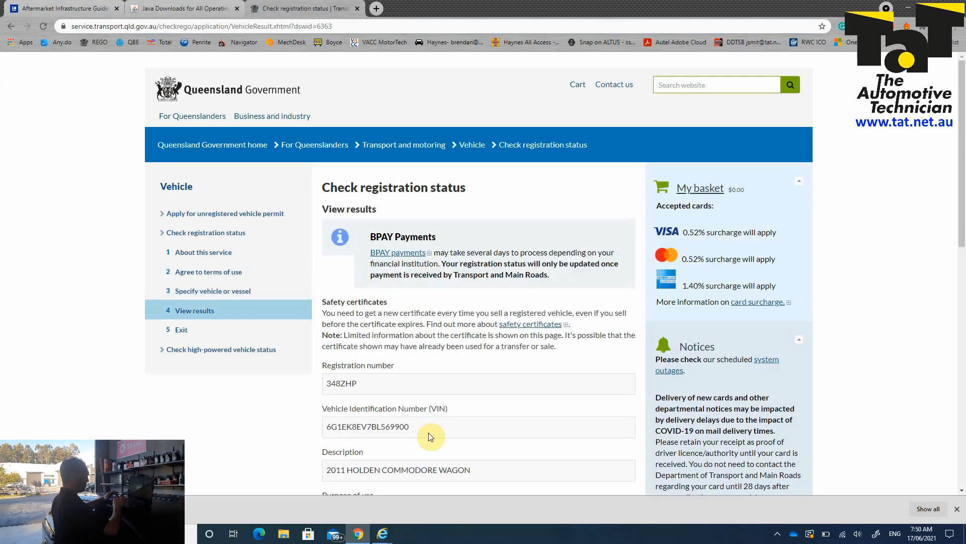
{"action": "left_click_drag", "start_coordinate": [430, 436], "coordinate": [323, 434]}
{"action": "key", "text": "ctrl+c"}
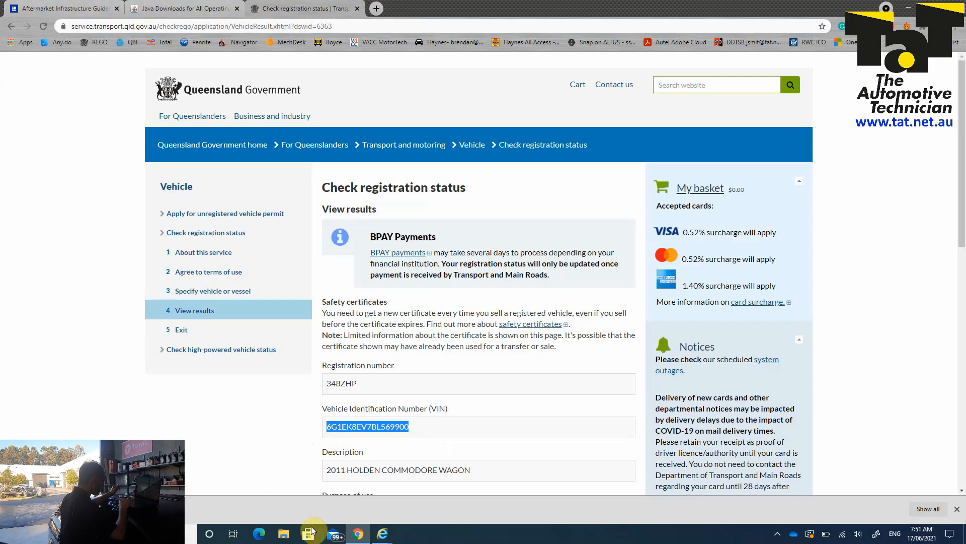
- Paste the copied VIN into TIS2Web and request its calibration IDs
{"action": "mouse_move", "coordinate": [378, 537]}
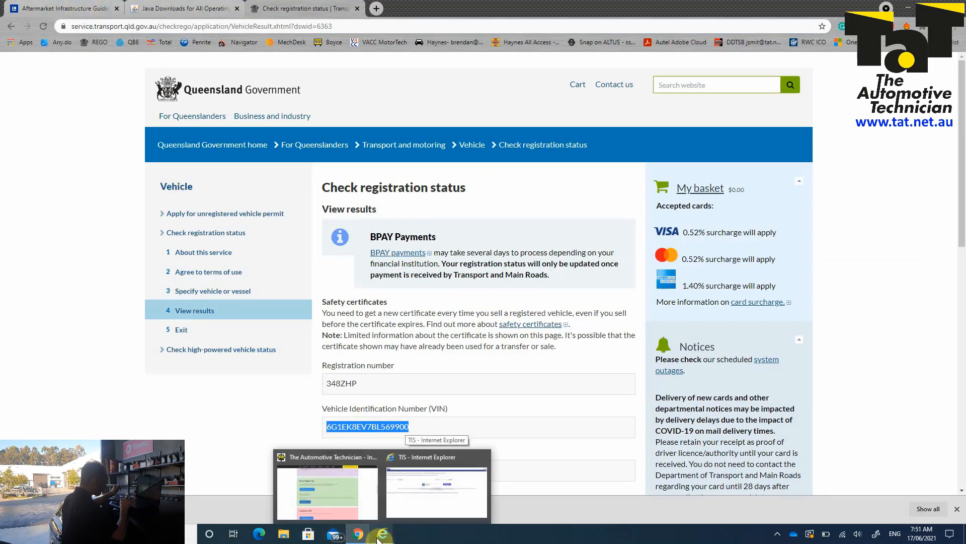
{"action": "left_click", "coordinate": [413, 503]}
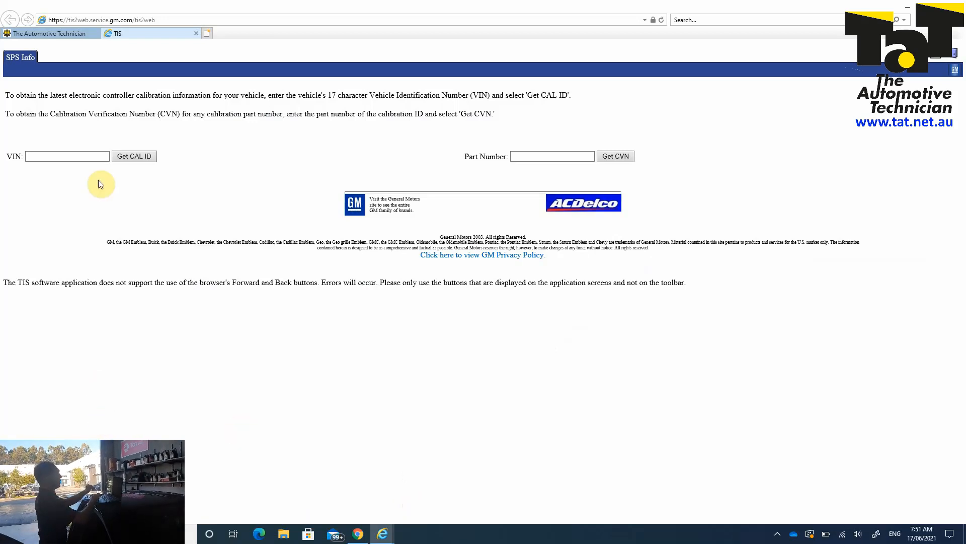
{"action": "left_click", "coordinate": [59, 160]}
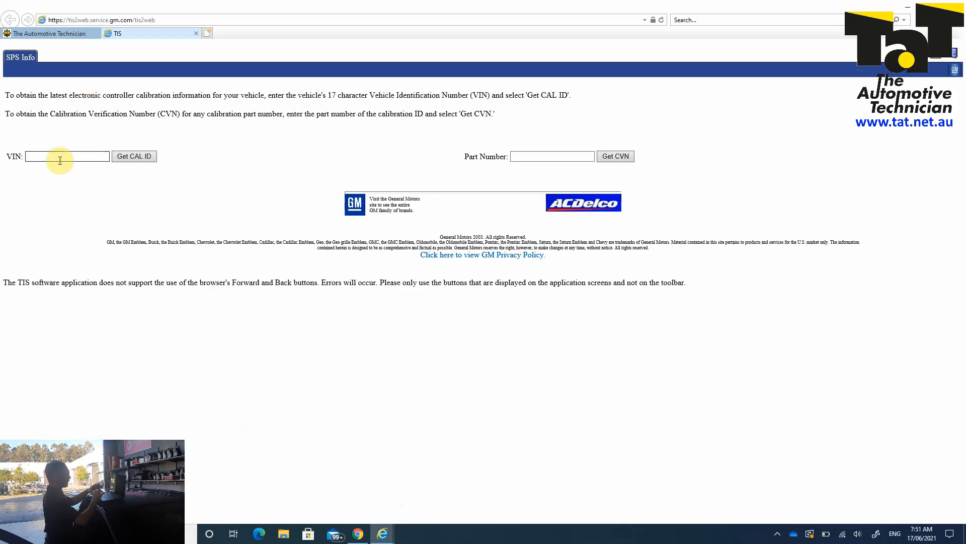
{"action": "key", "text": "ctrl+v"}
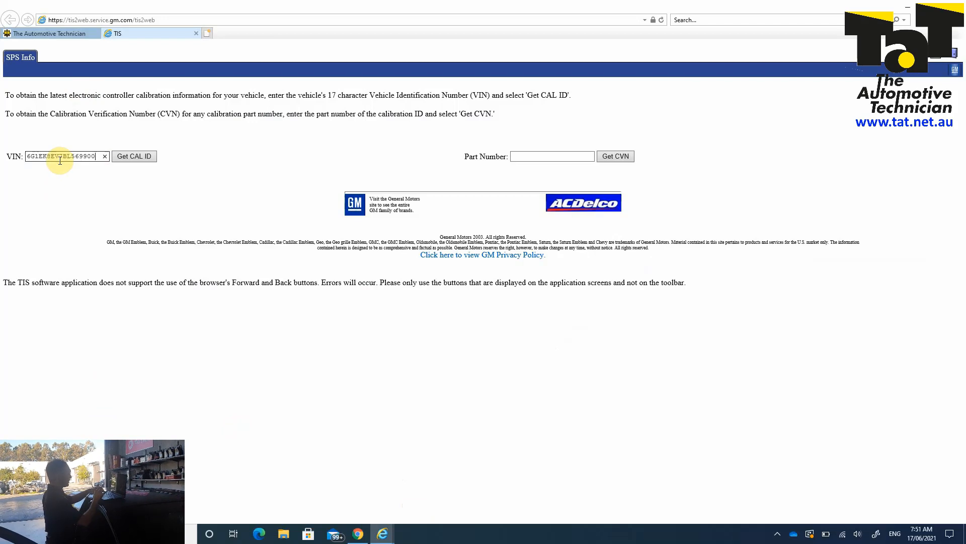
{"action": "left_click", "coordinate": [137, 158]}
- Choose Holden as the make, ECM as the controller and Programming as the function
{"action": "left_click", "coordinate": [78, 117]}
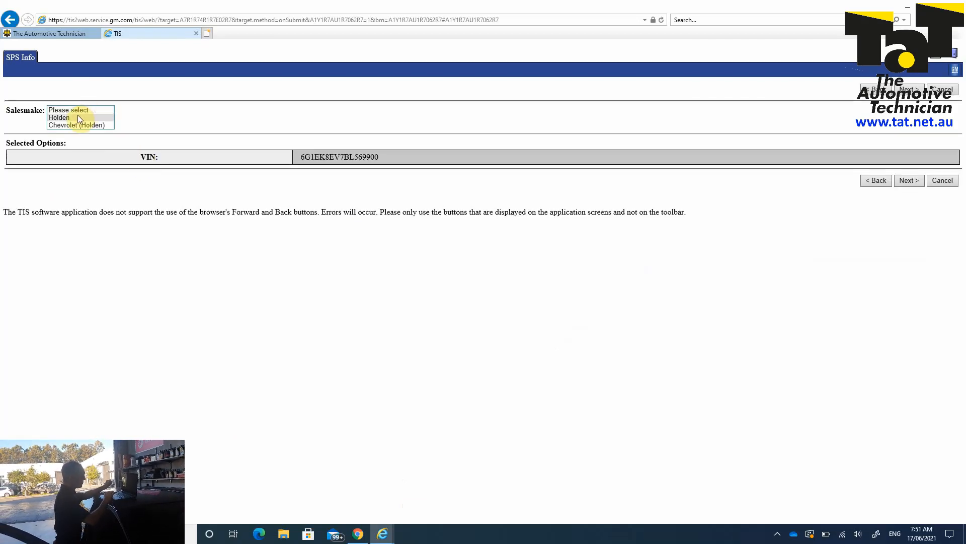
{"action": "left_click", "coordinate": [908, 180]}
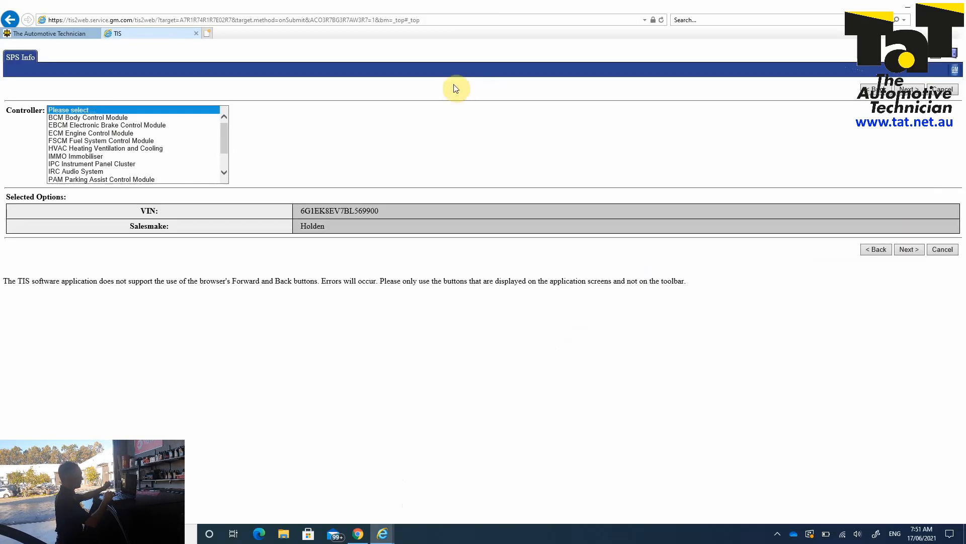
{"action": "left_click", "coordinate": [113, 133]}
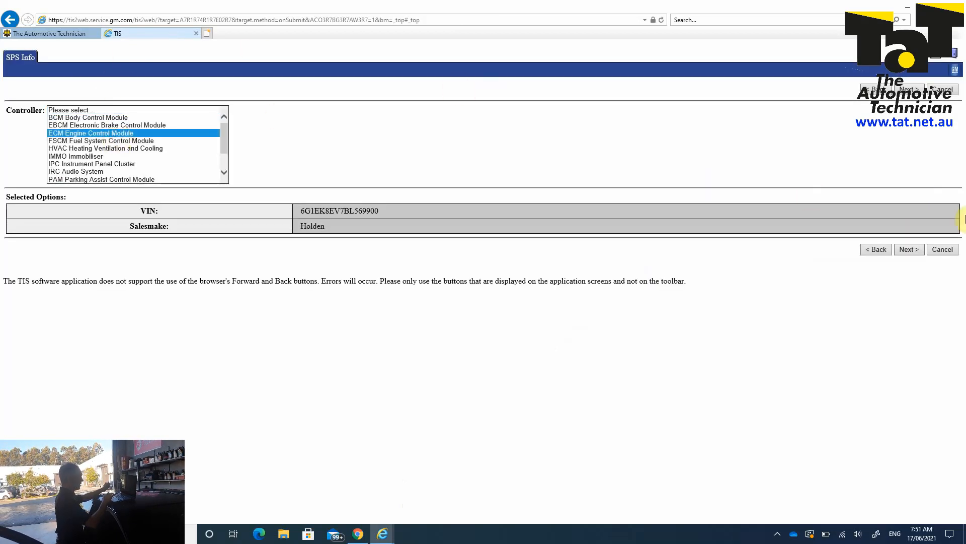
{"action": "left_click", "coordinate": [907, 248]}
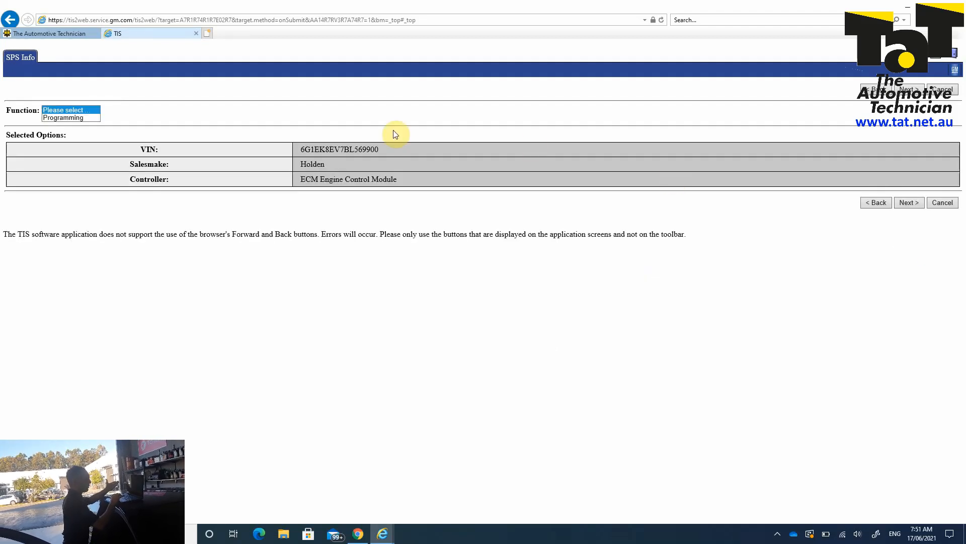
{"action": "left_click", "coordinate": [75, 117]}
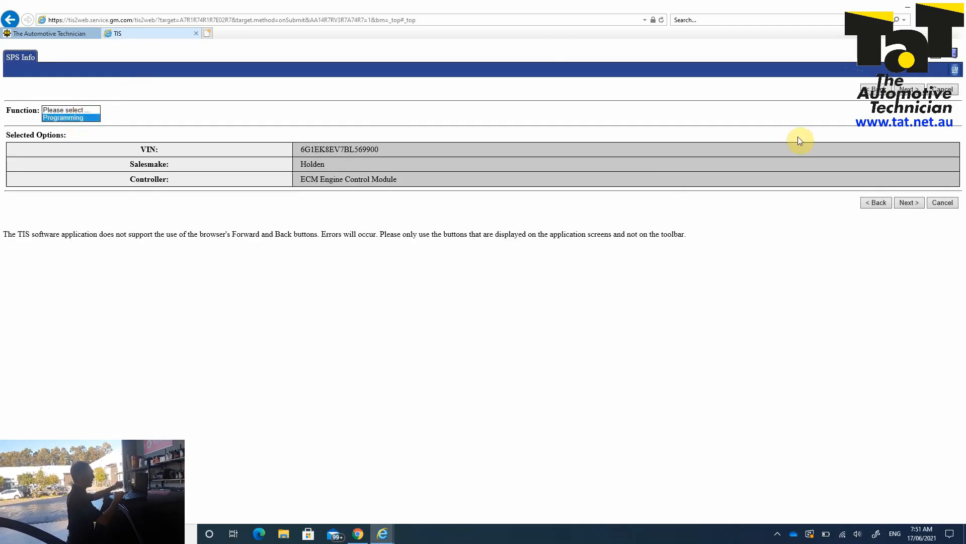
{"action": "left_click", "coordinate": [908, 202]}
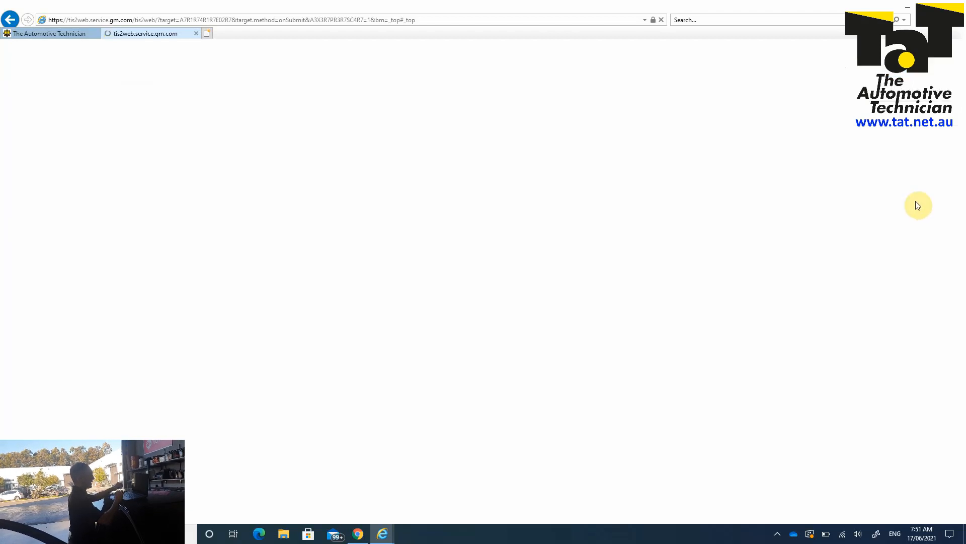
- Choose Automatic Transmission, R3V 245/45R18 tyres and the high oil consumption service fix
{"action": "left_click", "coordinate": [105, 118]}
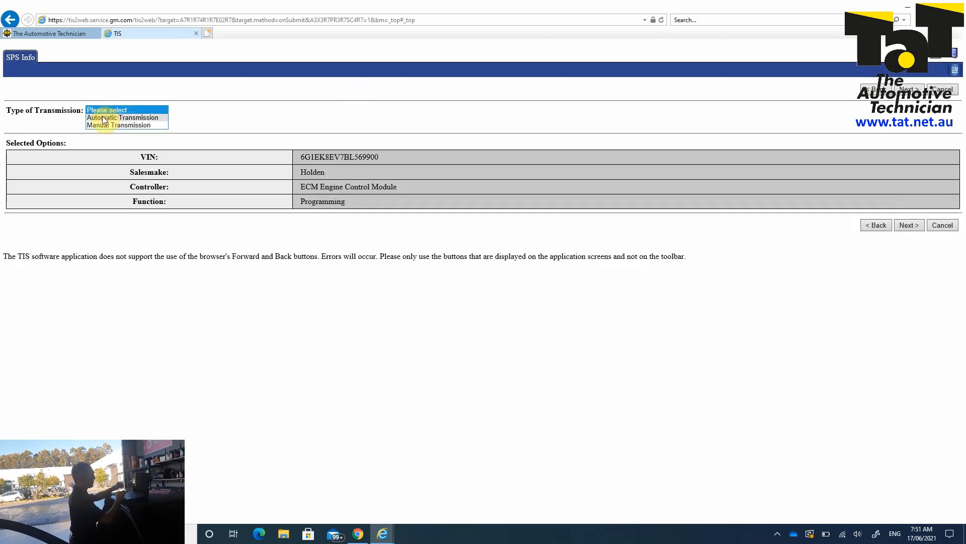
{"action": "left_click", "coordinate": [911, 227]}
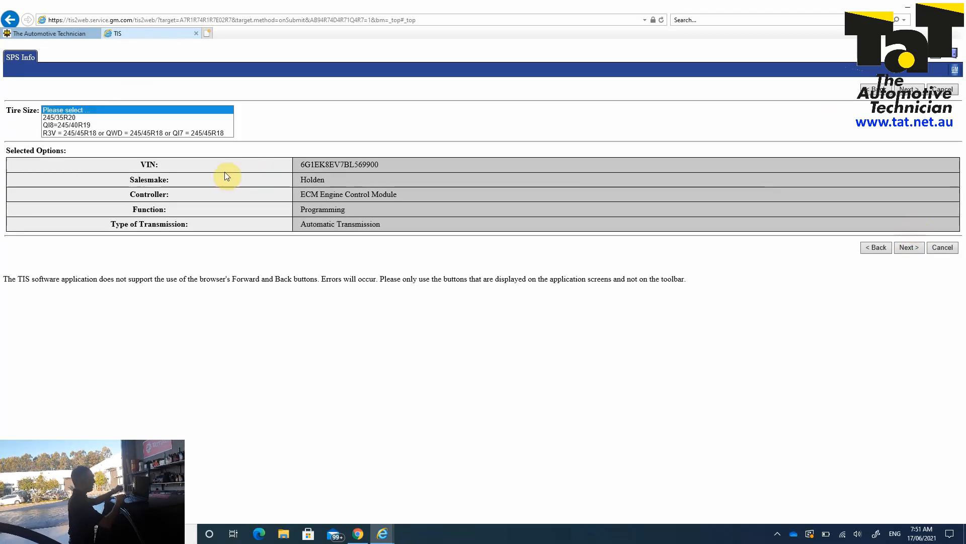
{"action": "left_click", "coordinate": [130, 133]}
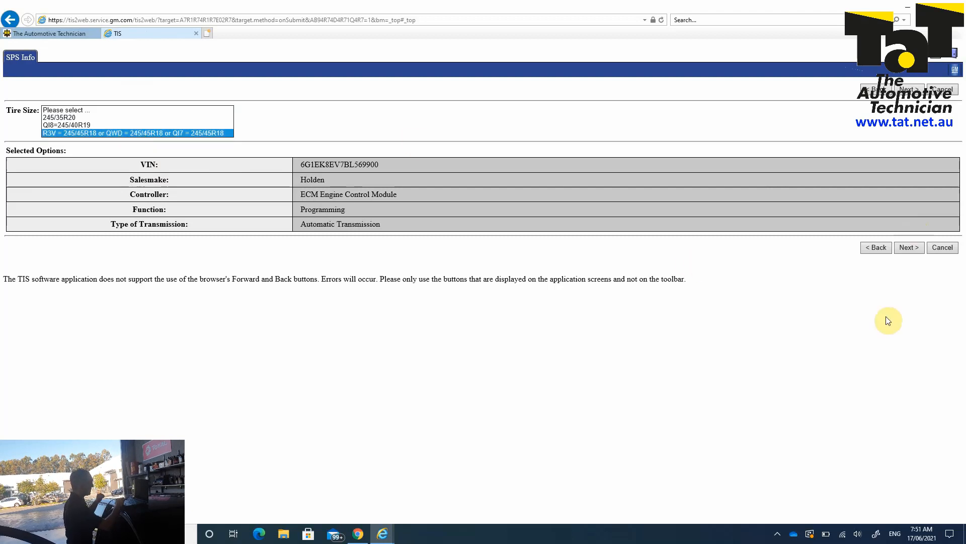
{"action": "left_click", "coordinate": [902, 247]}
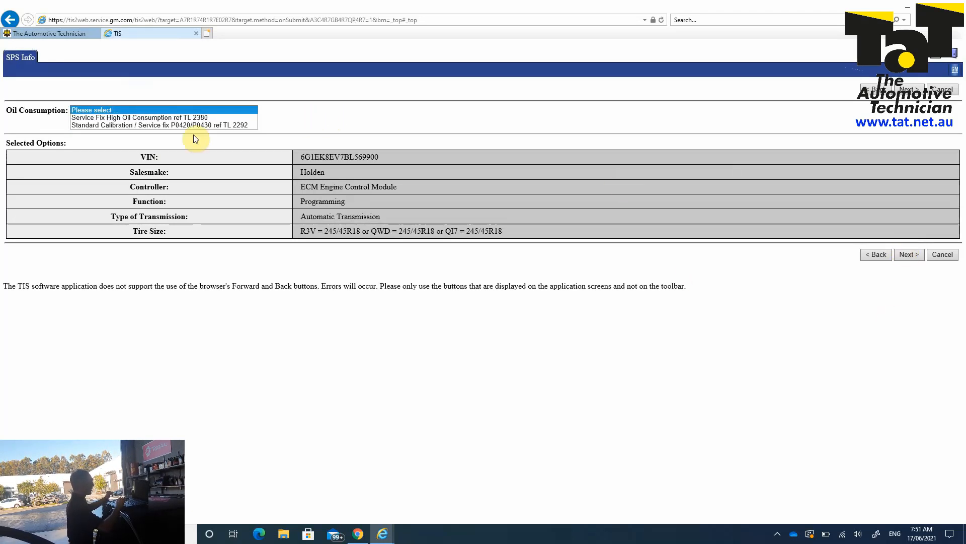
{"action": "left_click", "coordinate": [124, 118]}
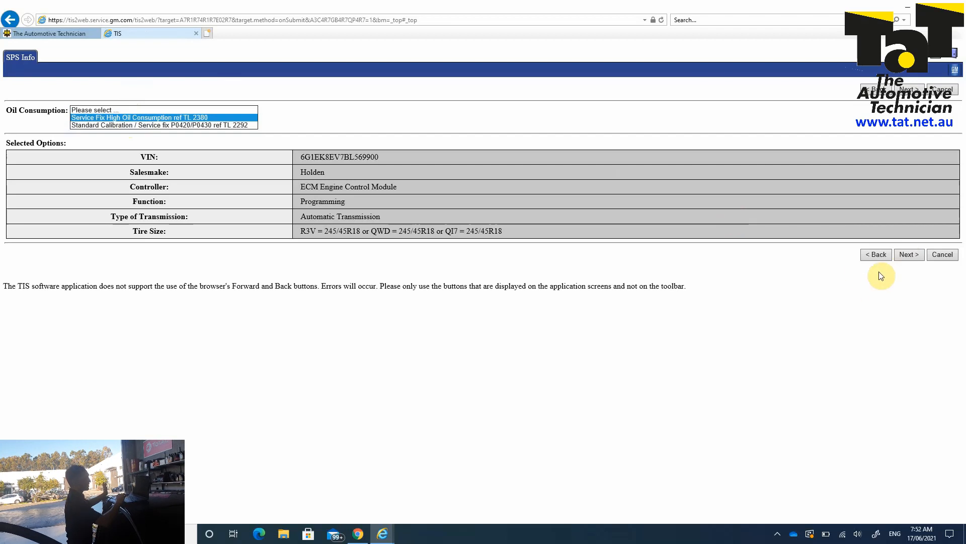
{"action": "left_click", "coordinate": [909, 255]}
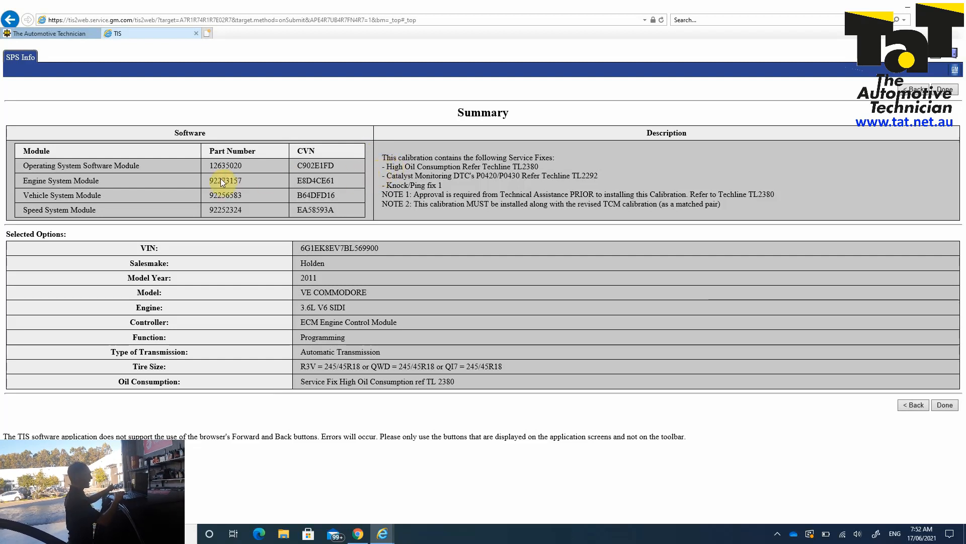
- Highlight Engine System Module part number 92273157, then choose Done to return to the lookup page
{"action": "left_click_drag", "start_coordinate": [210, 180], "coordinate": [243, 181]}
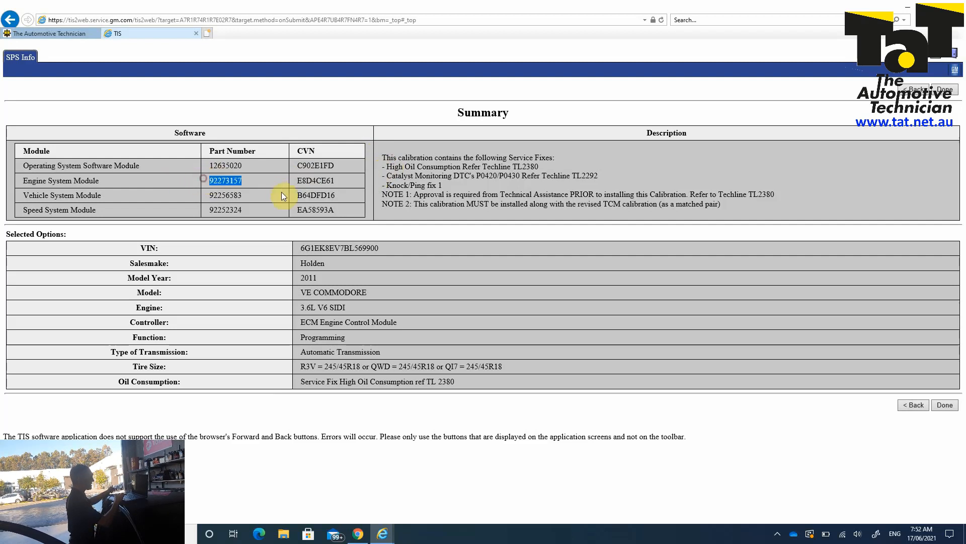
{"action": "left_click", "coordinate": [248, 183]}
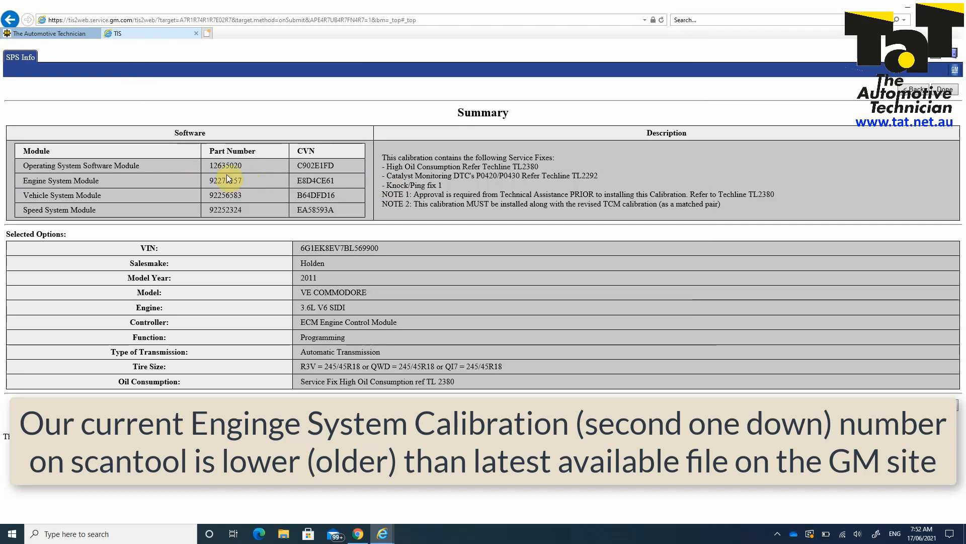
{"action": "left_click_drag", "start_coordinate": [208, 180], "coordinate": [246, 178]}
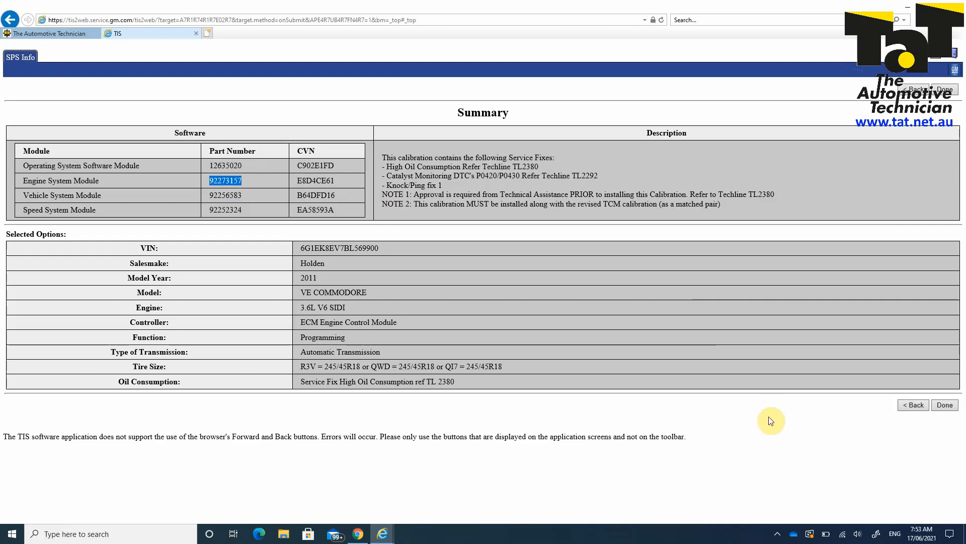
{"action": "left_click", "coordinate": [946, 404]}
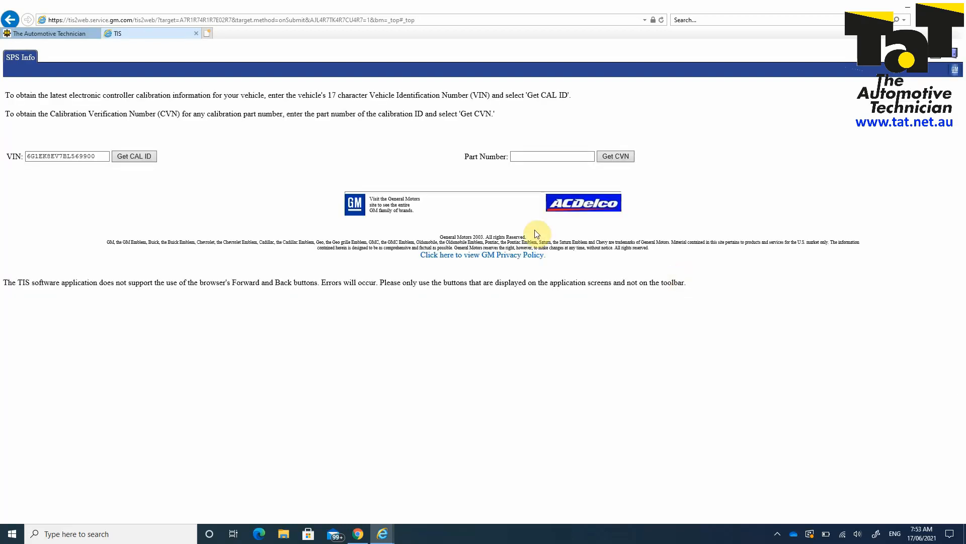
- Close the TIS tab and open the downloaded Holden Programming Information PDF
{"action": "left_click", "coordinate": [194, 31]}
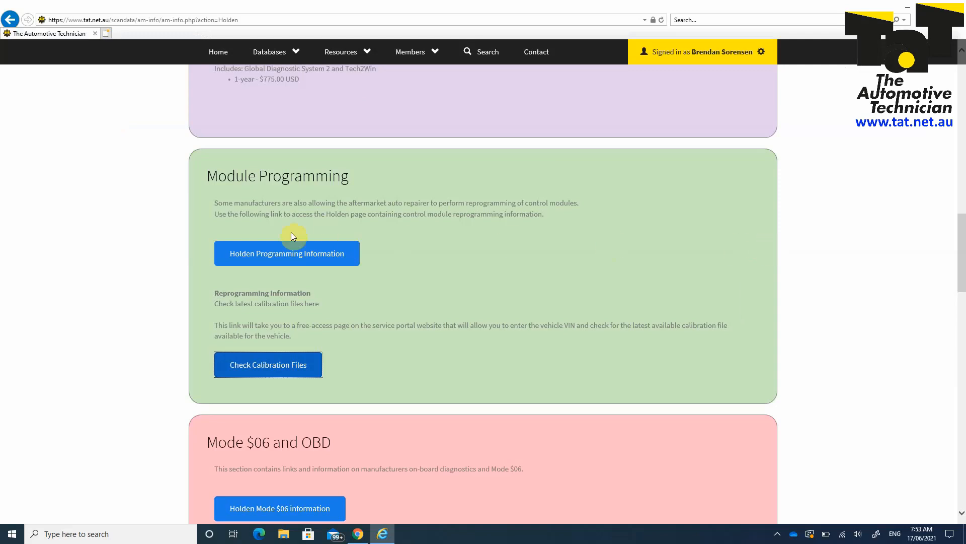
{"action": "left_click_drag", "start_coordinate": [961, 261], "coordinate": [963, 282]}
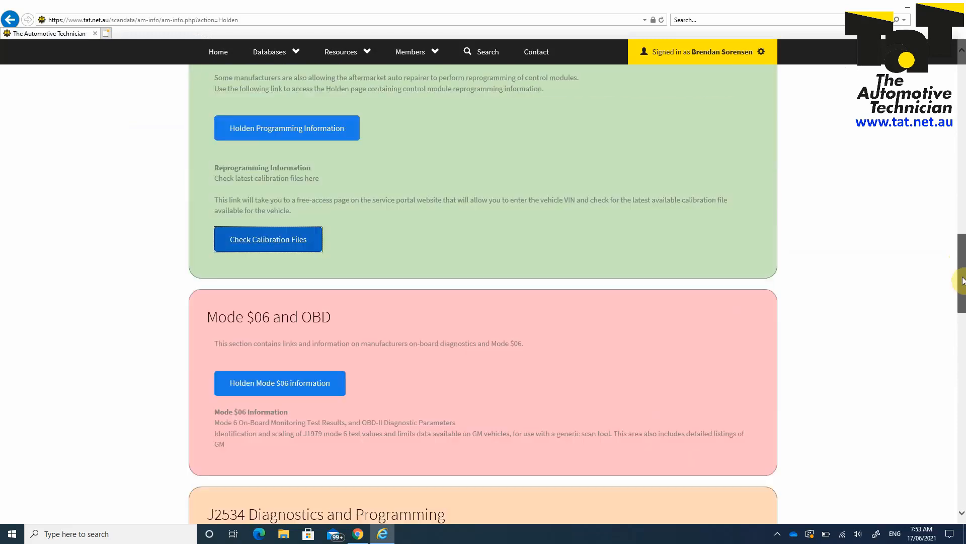
{"action": "left_click", "coordinate": [285, 140]}
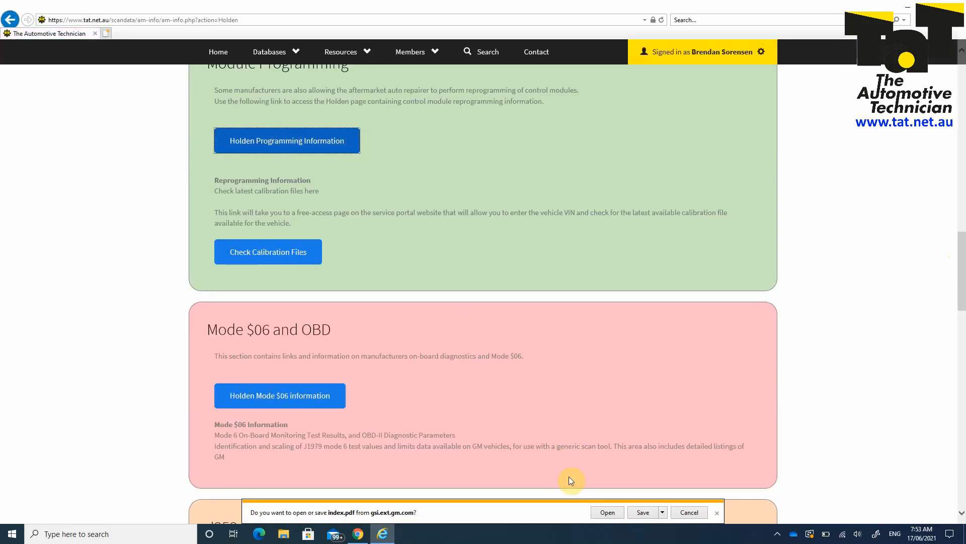
{"action": "left_click", "coordinate": [600, 507]}
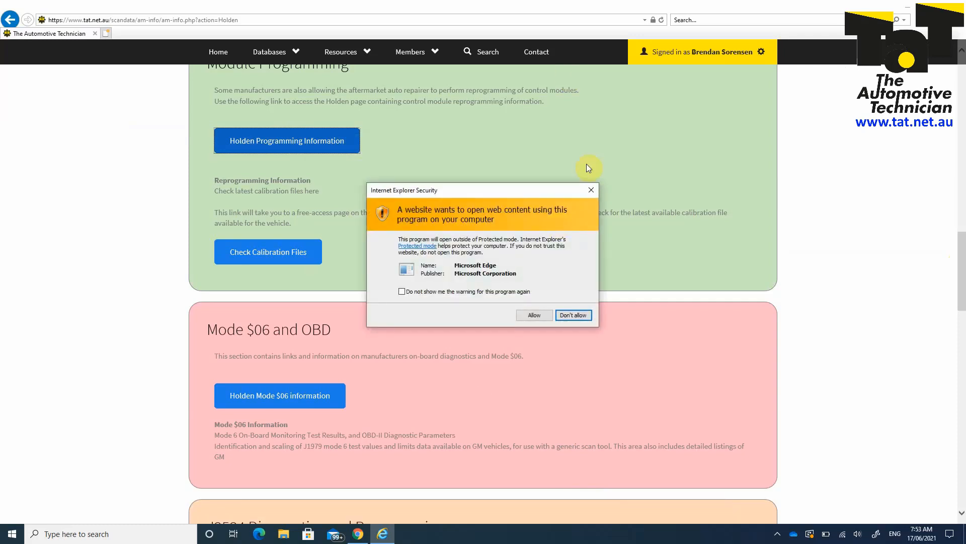
- Dismiss the security prompt and follow the Access Holden Subscription Page link
{"action": "left_click", "coordinate": [587, 191]}
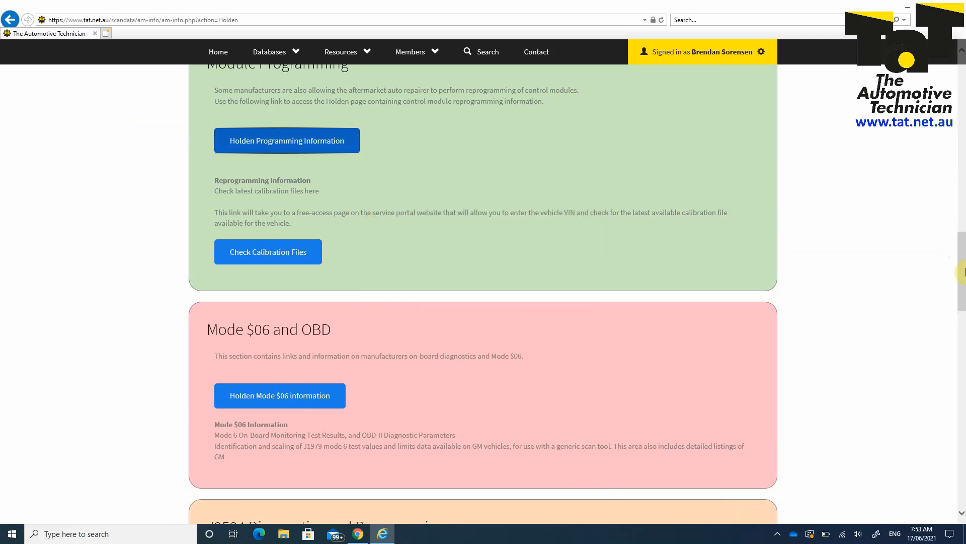
{"action": "left_click_drag", "start_coordinate": [962, 276], "coordinate": [951, 134]}
{"action": "left_click", "coordinate": [282, 361]}
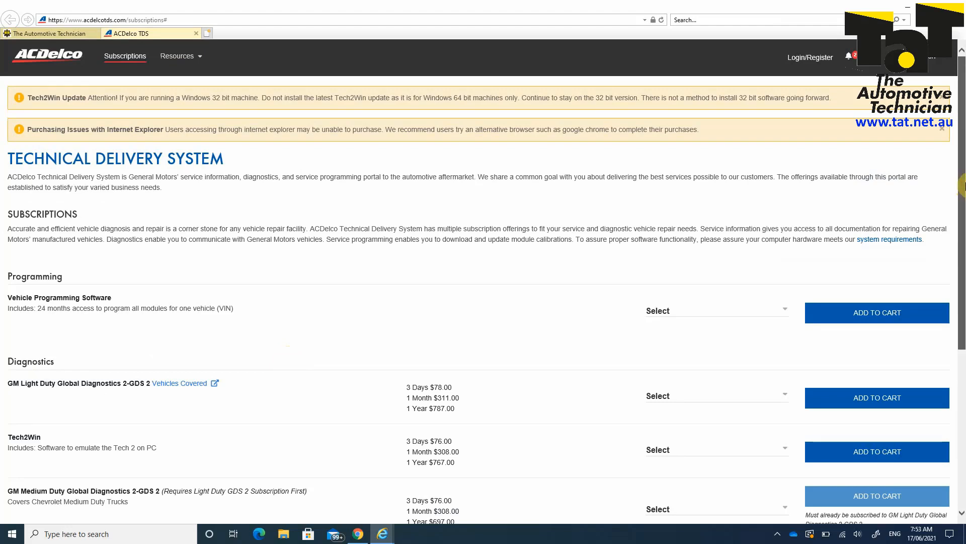
- Scroll down through the ACDelco TDS subscription offerings and prices, then back to the top
{"action": "left_click_drag", "start_coordinate": [963, 186], "coordinate": [963, 199]}
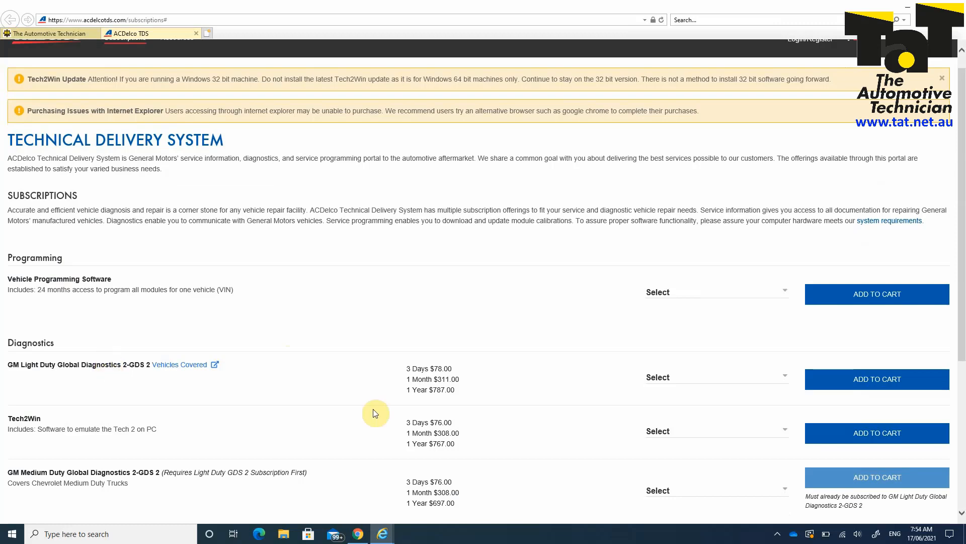
{"action": "left_click_drag", "start_coordinate": [964, 254], "coordinate": [963, 391]}
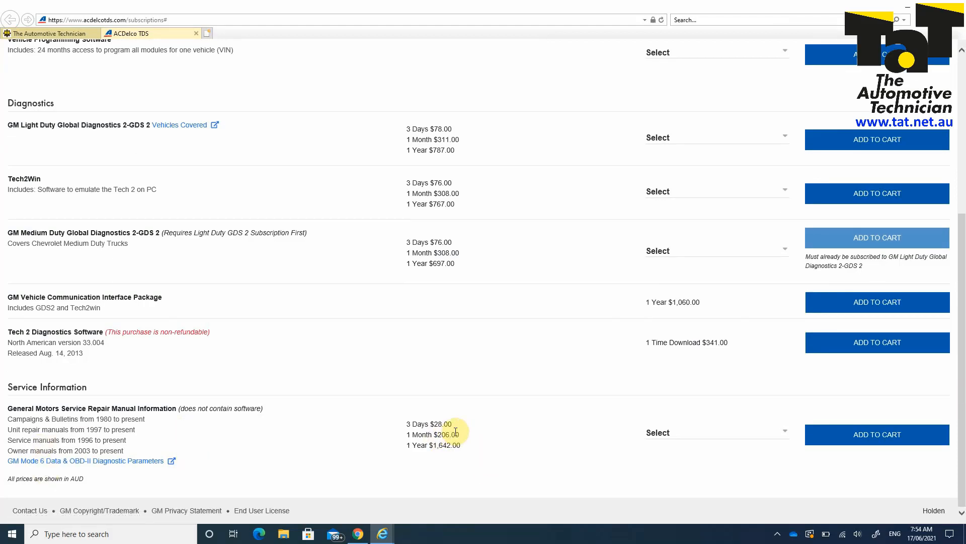
{"action": "left_click_drag", "start_coordinate": [962, 353], "coordinate": [963, 157]}
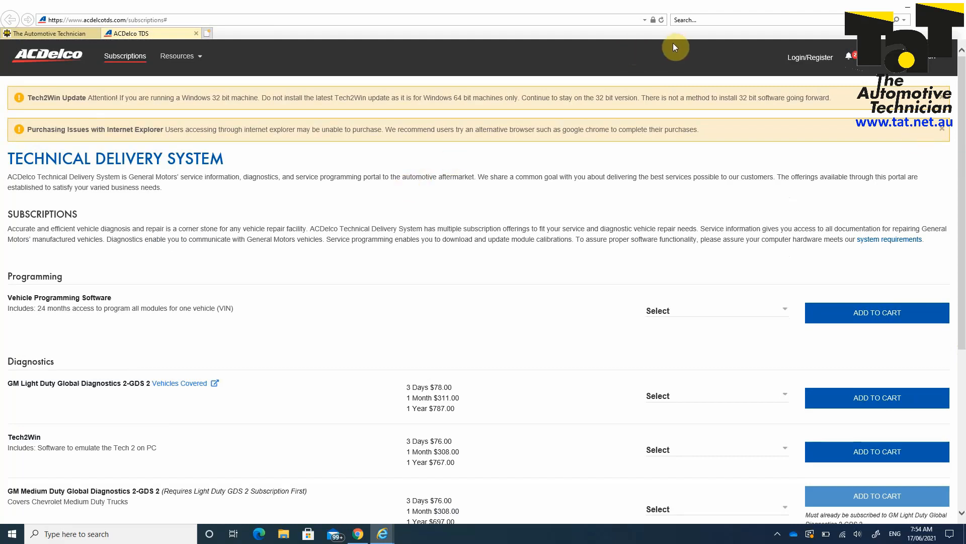
- Log in to ACDelco TDS with the account's login name and password
{"action": "left_click", "coordinate": [805, 59]}
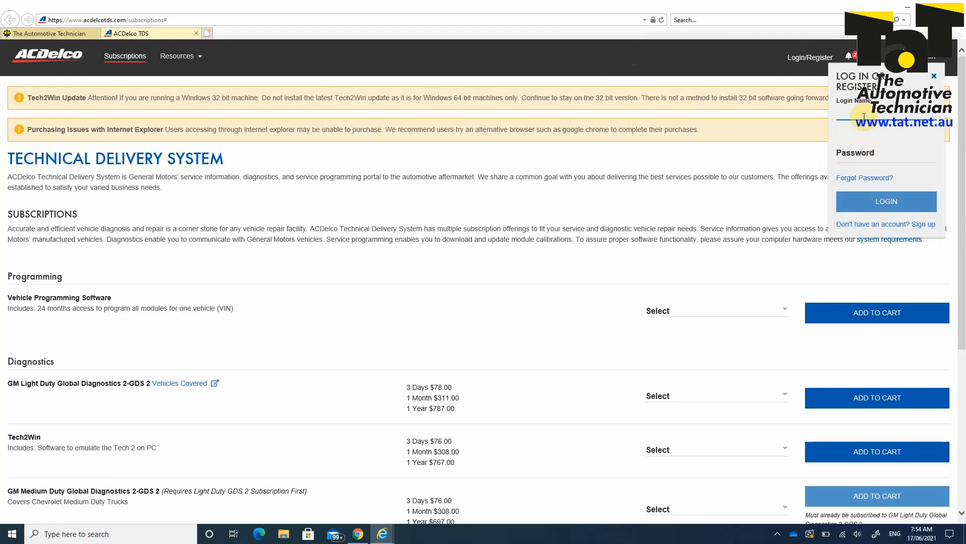
{"action": "type", "text": "ssmechan"}
{"action": "key", "text": "Tab"}
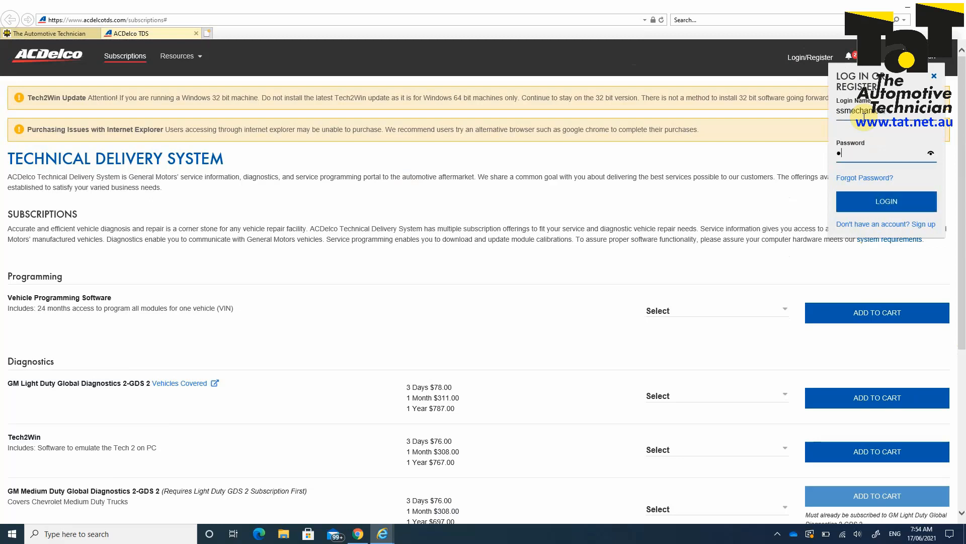
{"action": "type", "text": "****************"}
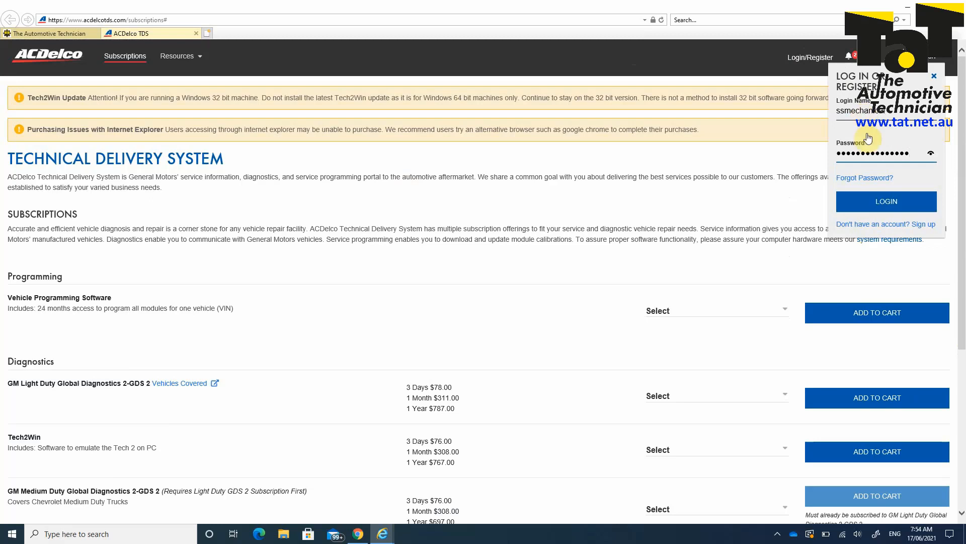
{"action": "left_click", "coordinate": [866, 208]}
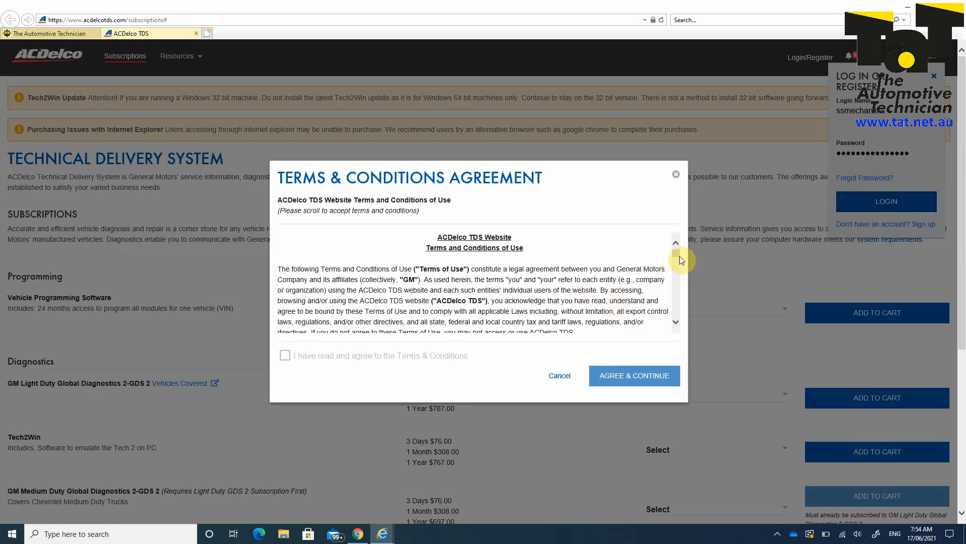
- Scroll the Terms & Conditions, tick the agree box, and choose AGREE & CONTINUE
{"action": "left_click_drag", "start_coordinate": [675, 254], "coordinate": [675, 328]}
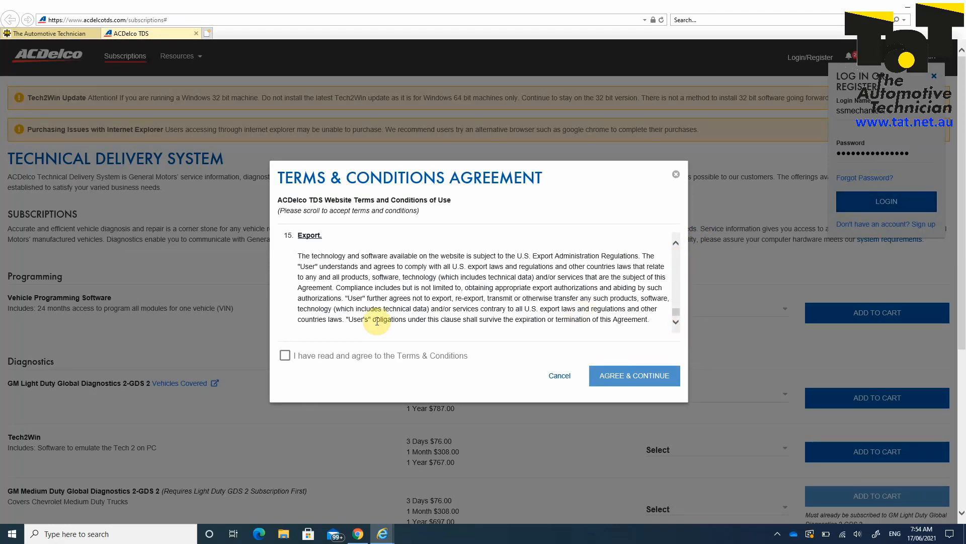
{"action": "left_click", "coordinate": [292, 356]}
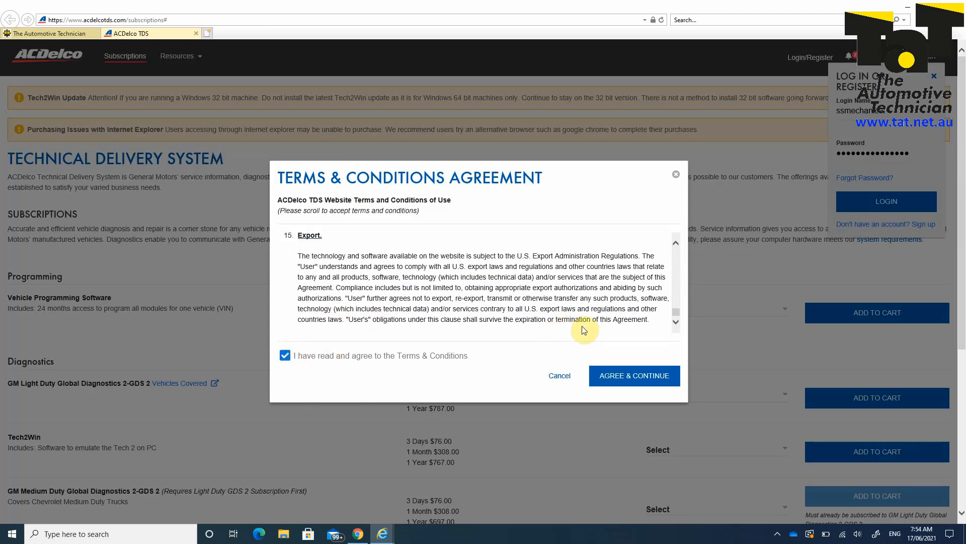
{"action": "left_click", "coordinate": [622, 376]}
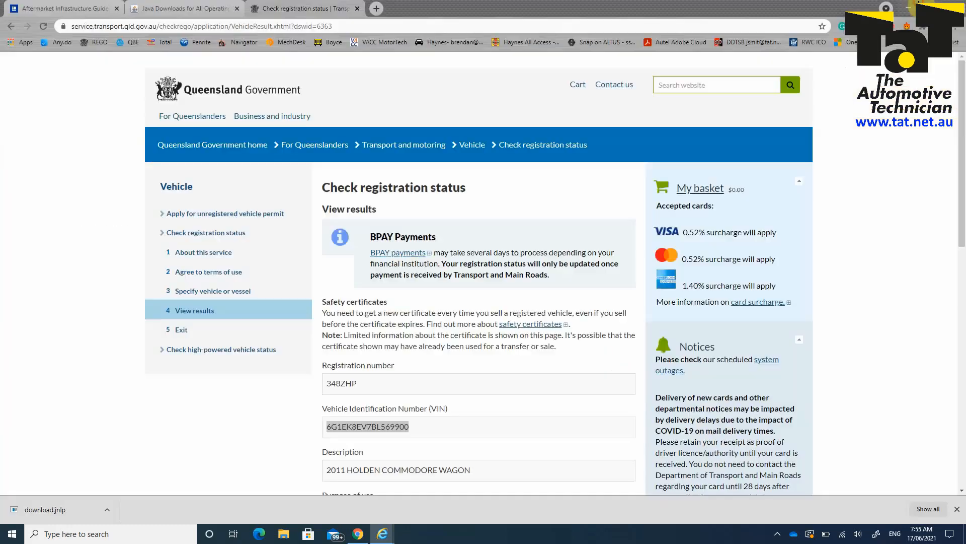
- Select the registration result's VIN, view the Internet Explorer shortcut properties, then return to ACDelco TDS
{"action": "double_click", "coordinate": [383, 426]}
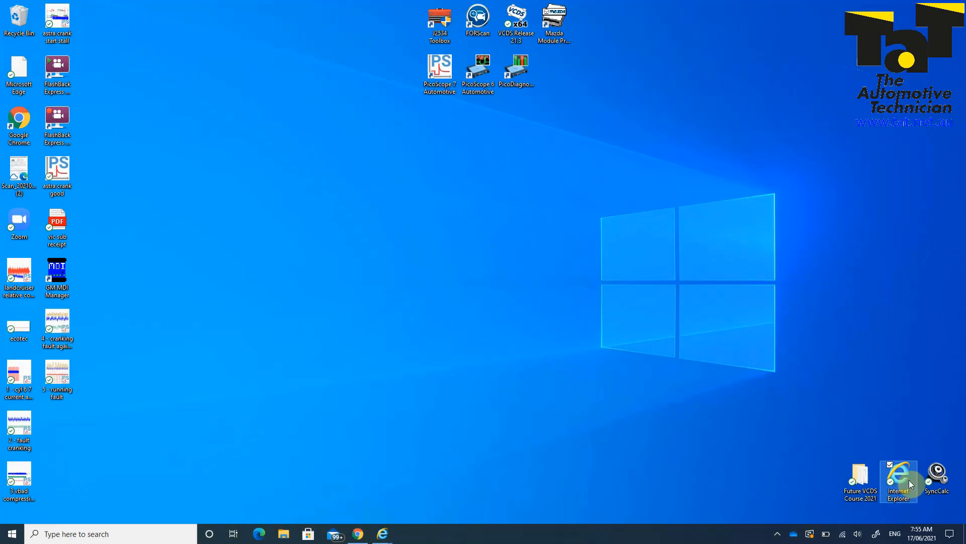
{"action": "right_click", "coordinate": [909, 480]}
{"action": "left_click", "coordinate": [869, 474]}
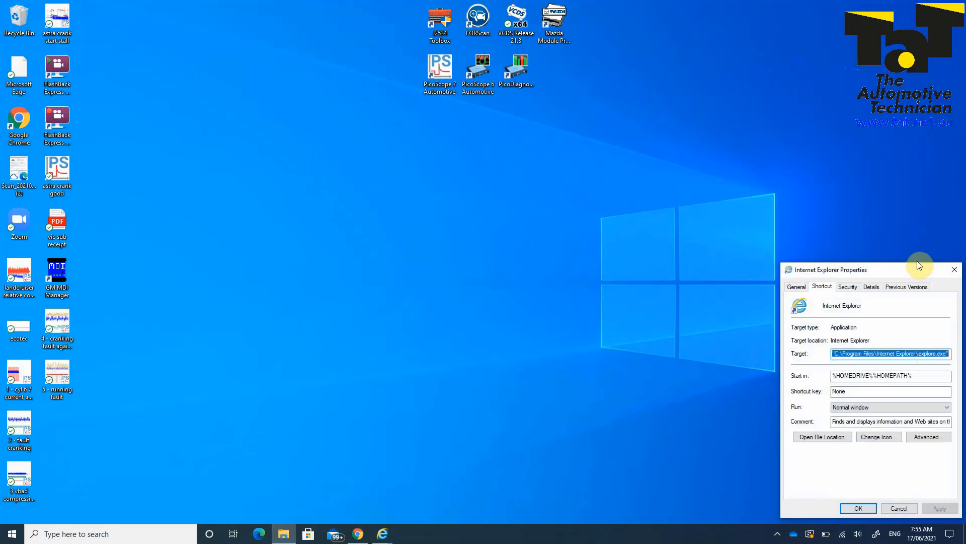
{"action": "left_click", "coordinate": [955, 269]}
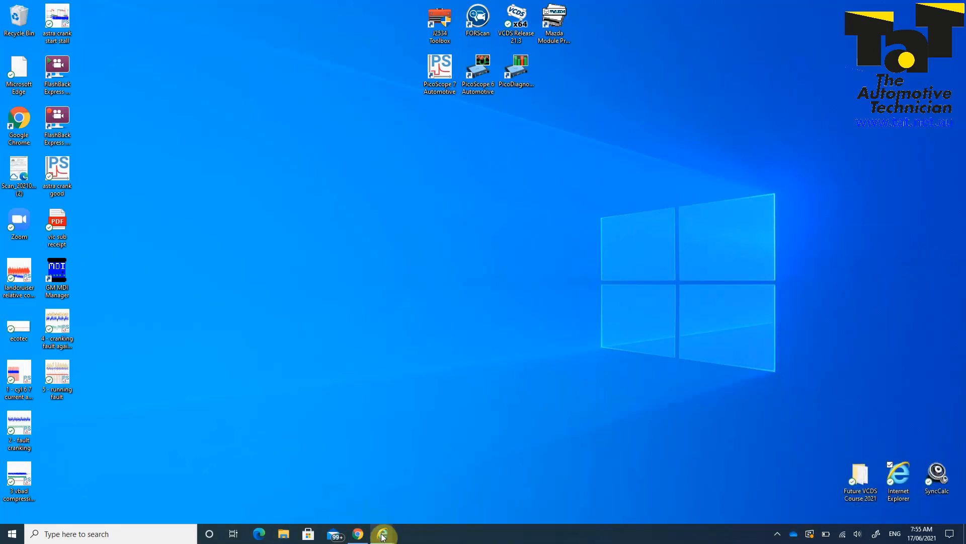
{"action": "mouse_move", "coordinate": [382, 536]}
{"action": "left_click", "coordinate": [399, 509]}
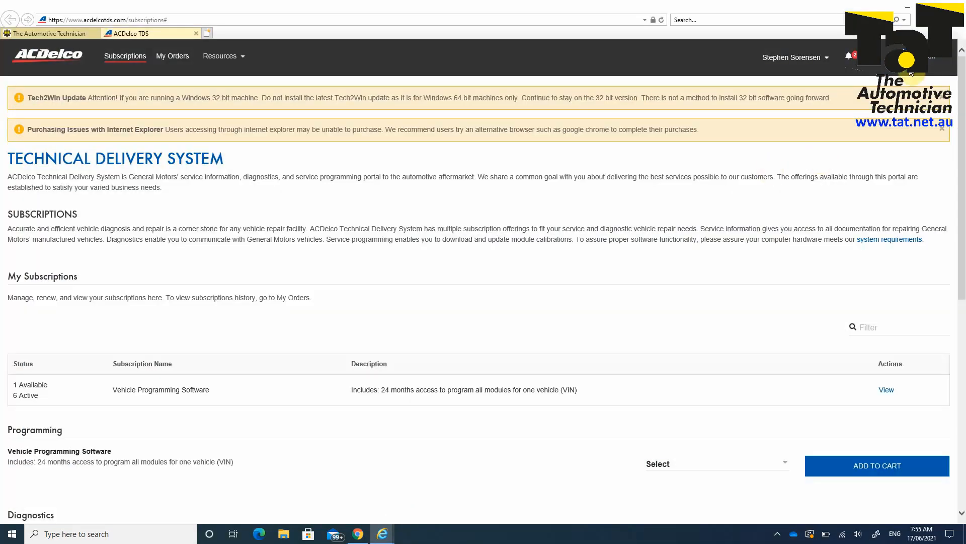
{"action": "left_click", "coordinate": [958, 21]}
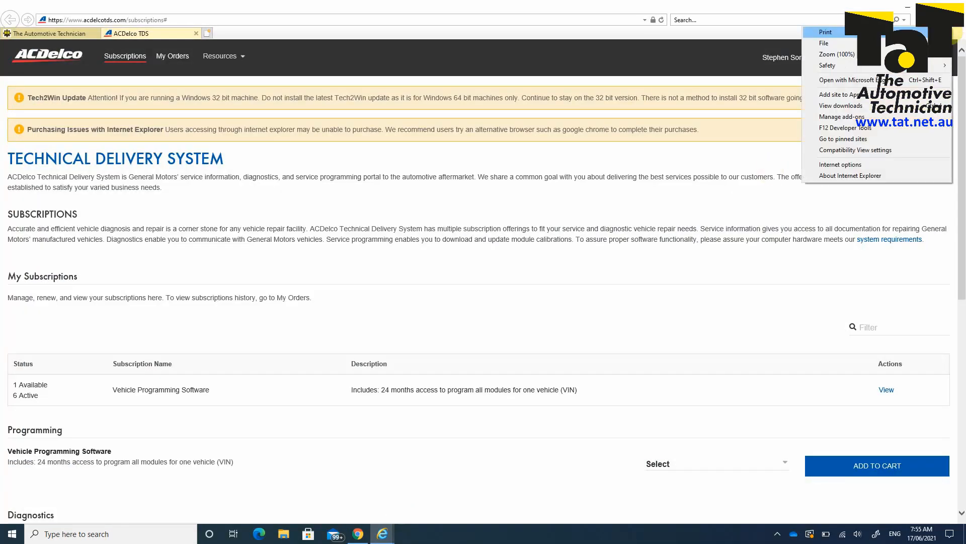
{"action": "left_click", "coordinate": [865, 176]}
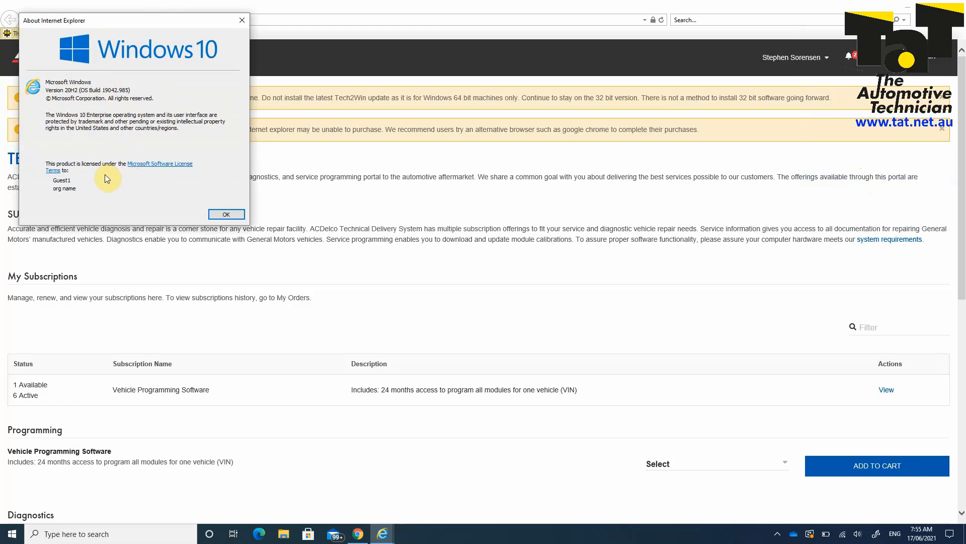
{"action": "left_click", "coordinate": [235, 19]}
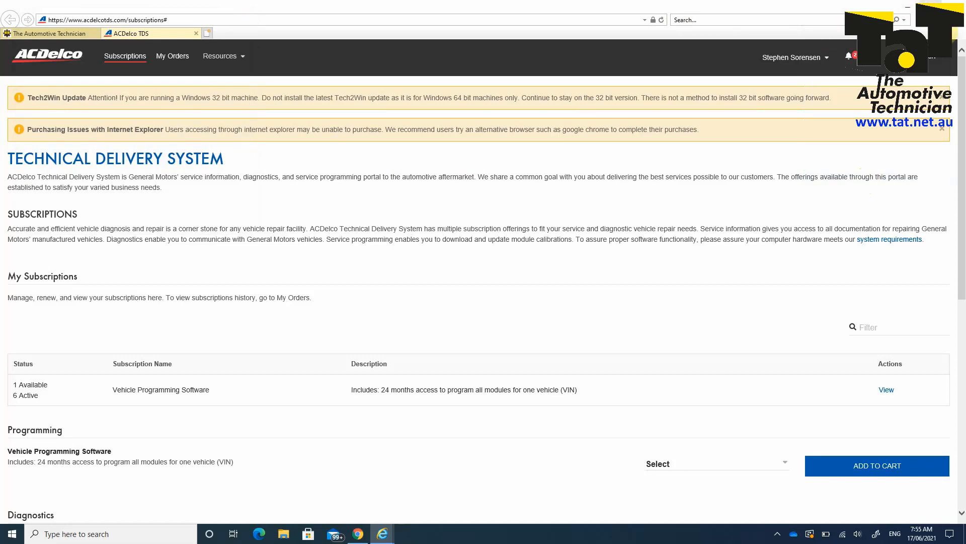
{"action": "key", "text": "alt+x"}
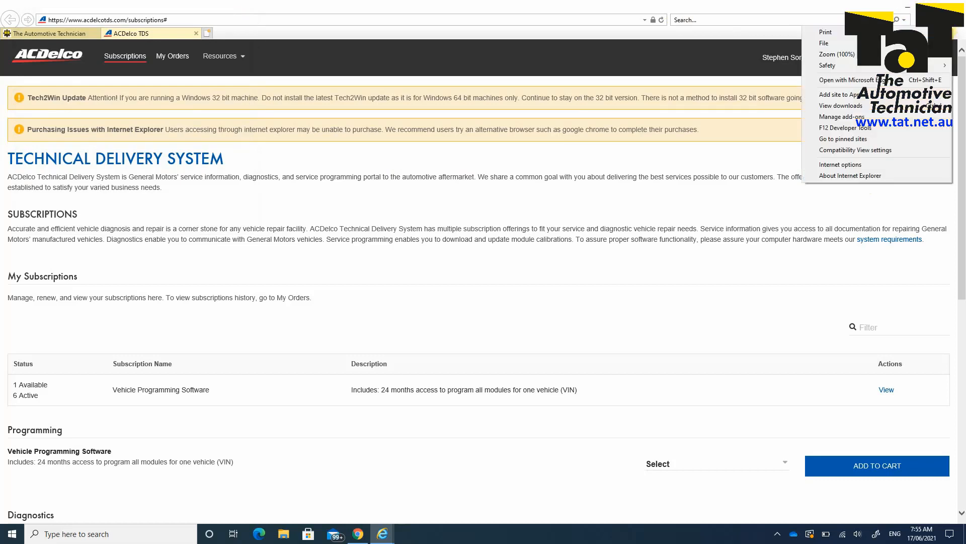
{"action": "left_click", "coordinate": [664, 280]}
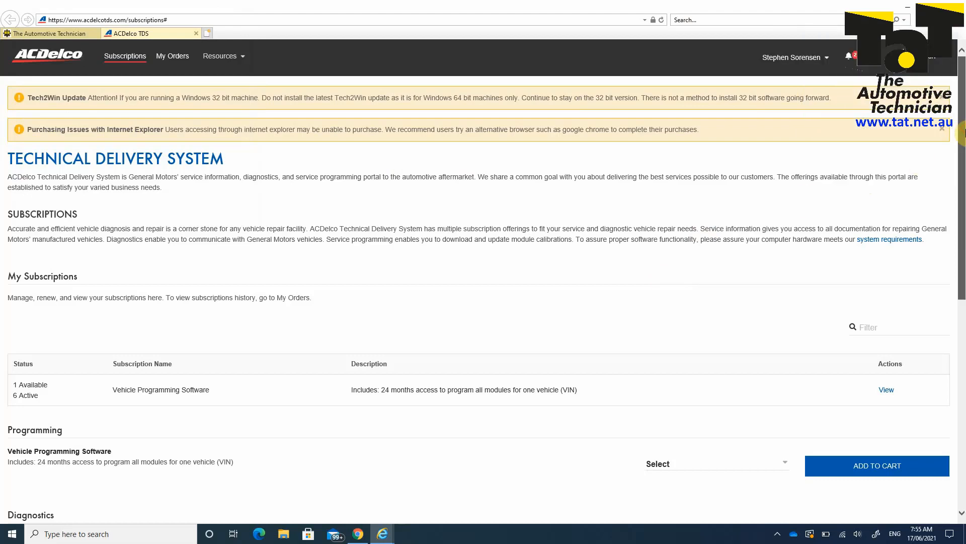
- Pick '1 Vehicle $55.00' for Vehicle Programming Software and add it to the cart
{"action": "scroll", "coordinate": [964, 133], "scroll_direction": "down", "scroll_amount": 1}
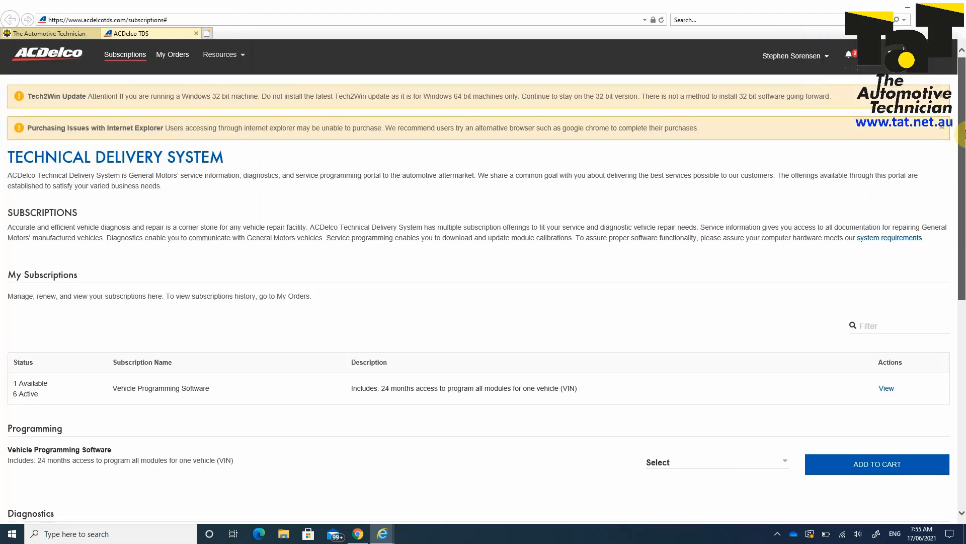
{"action": "scroll", "coordinate": [964, 134], "scroll_direction": "down", "scroll_amount": 2}
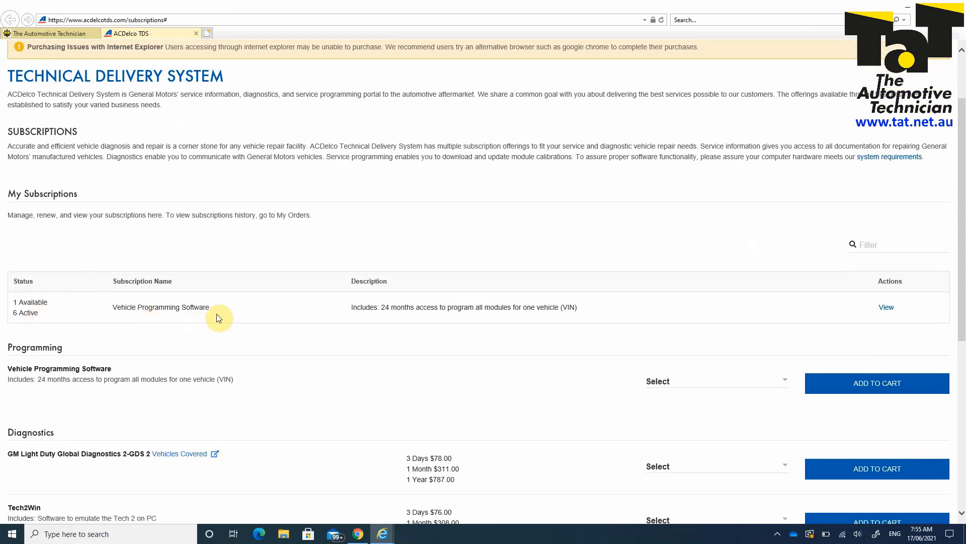
{"action": "scroll", "coordinate": [962, 218], "scroll_direction": "down", "scroll_amount": 1}
{"action": "scroll", "coordinate": [963, 217], "scroll_direction": "down", "scroll_amount": 1}
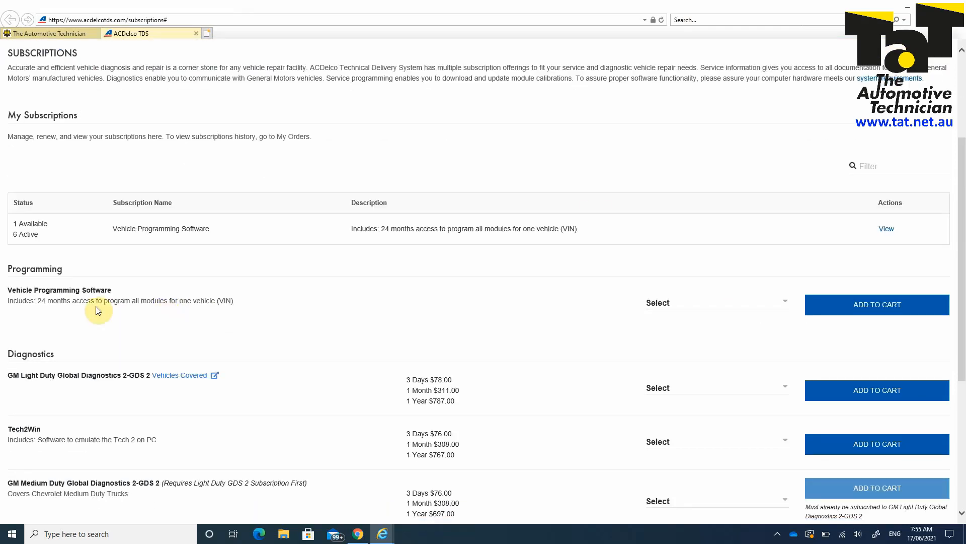
{"action": "left_click", "coordinate": [742, 307]}
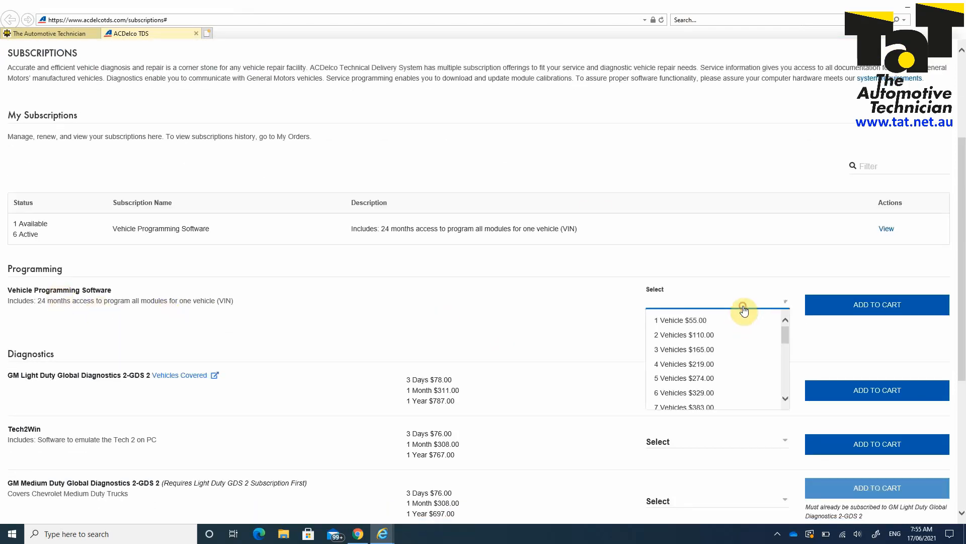
{"action": "left_click", "coordinate": [688, 324]}
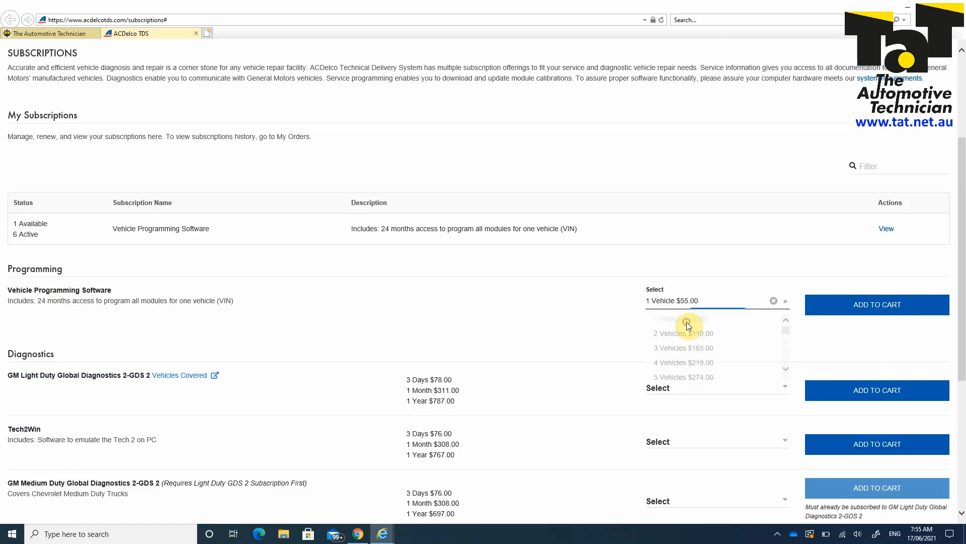
{"action": "left_click", "coordinate": [848, 305]}
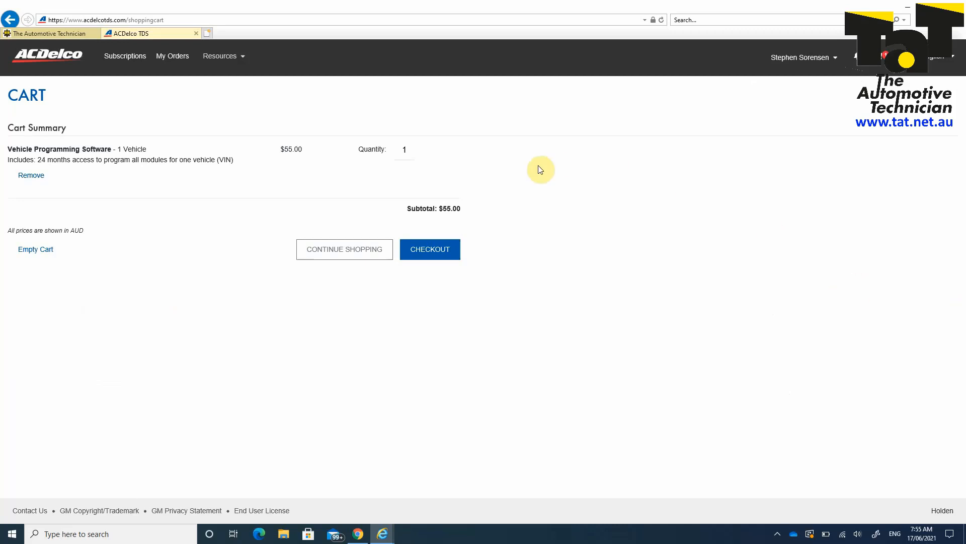
- Go back from the shopping cart to the ACDelco TDS Subscriptions page
{"action": "left_click", "coordinate": [11, 20]}
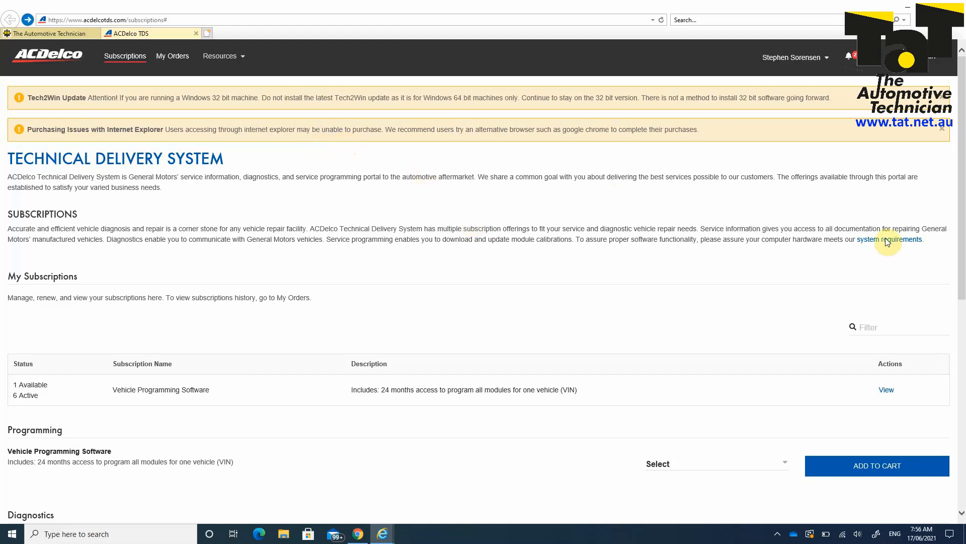
- View the active Vehicle Programming Software subscription in ACDelco TDS and launch it into GM TIS2Web
{"action": "left_click_drag", "start_coordinate": [962, 216], "coordinate": [961, 252]}
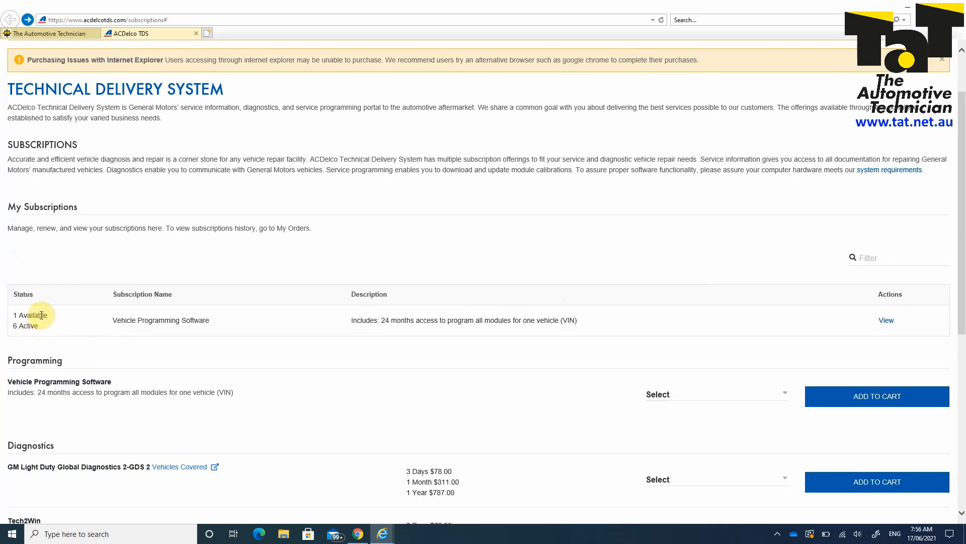
{"action": "left_click", "coordinate": [884, 322]}
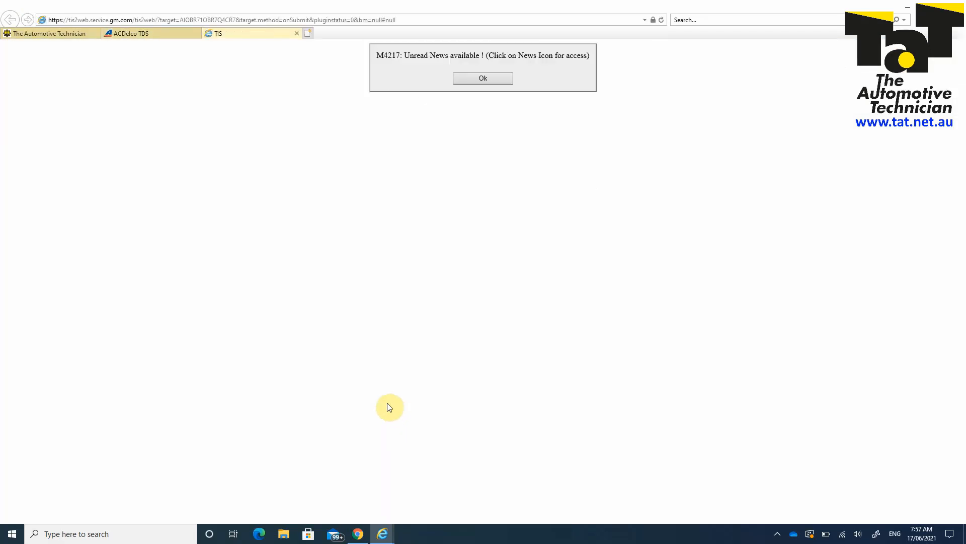
- Dismiss the M4217 news notice, open the Service Programming System page, then bring Chrome forward
{"action": "left_click", "coordinate": [482, 80]}
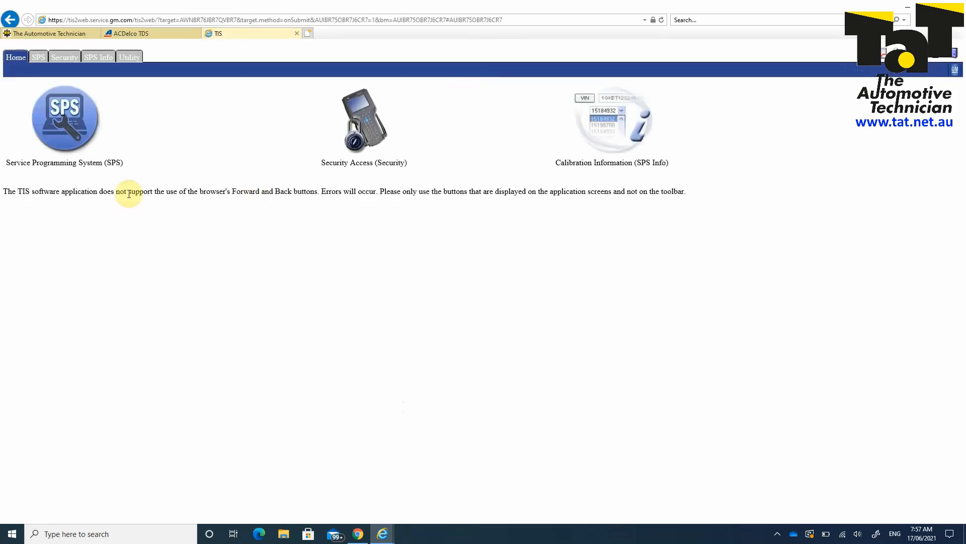
{"action": "left_click", "coordinate": [61, 164]}
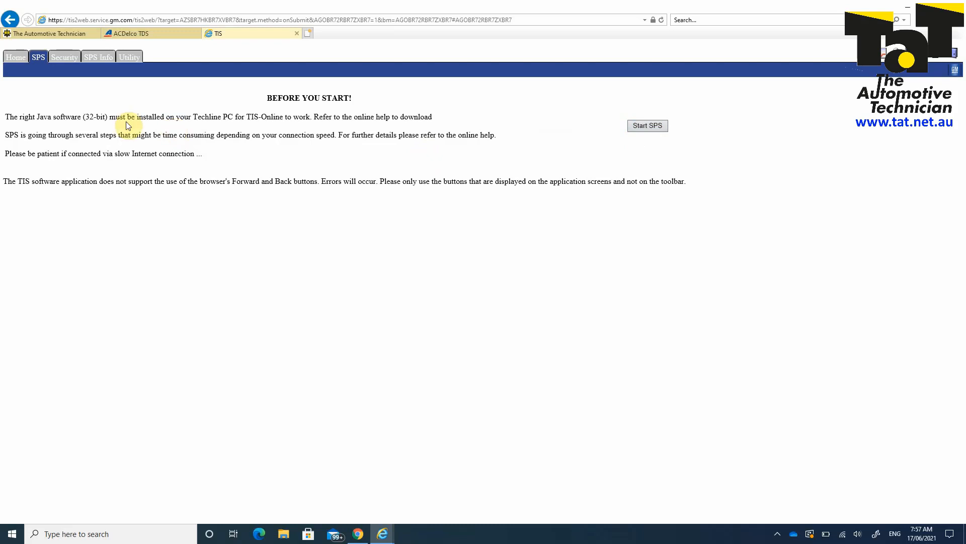
{"action": "left_click", "coordinate": [358, 533]}
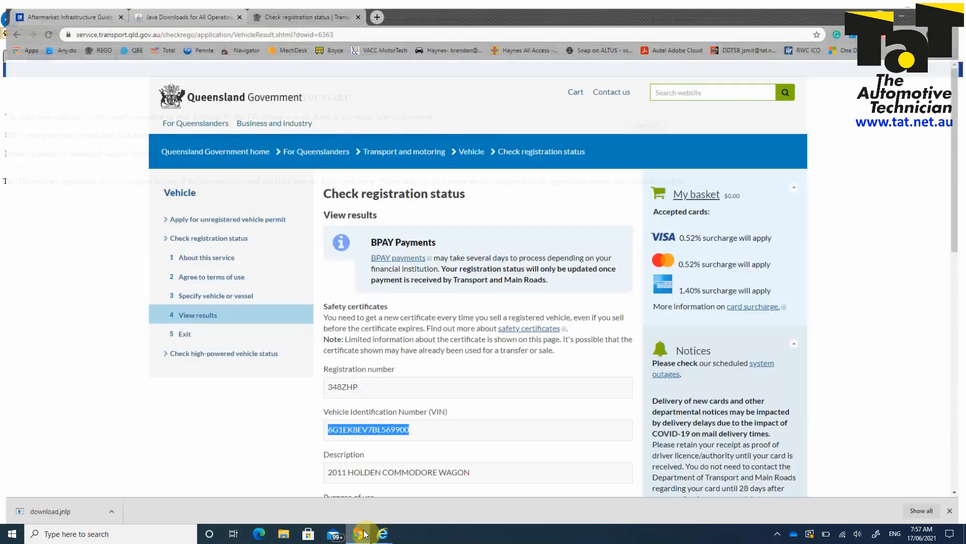
- Check the guideline PDF's 32-bit Java requirement and the Java Downloads page, then return to TIS
{"action": "left_click", "coordinate": [28, 8]}
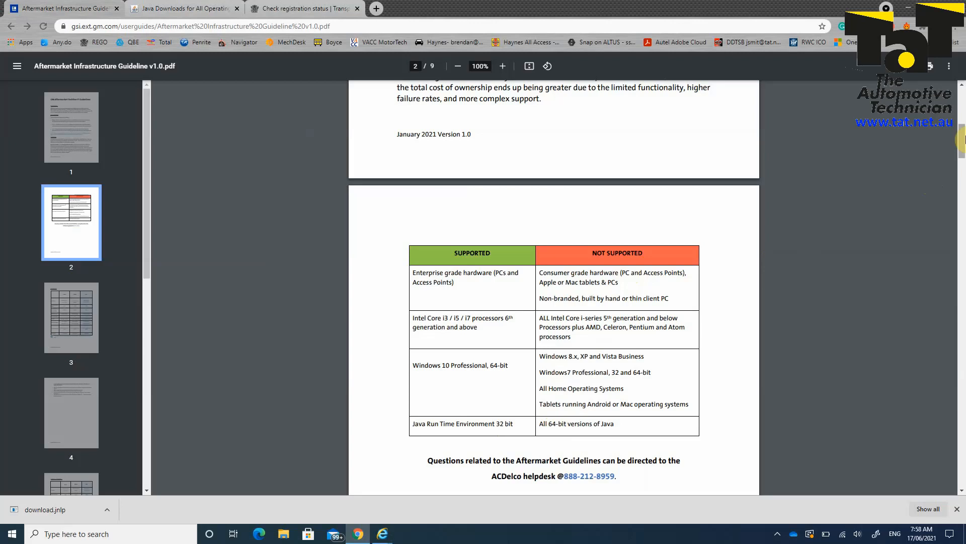
{"action": "left_click_drag", "start_coordinate": [962, 140], "coordinate": [962, 139]}
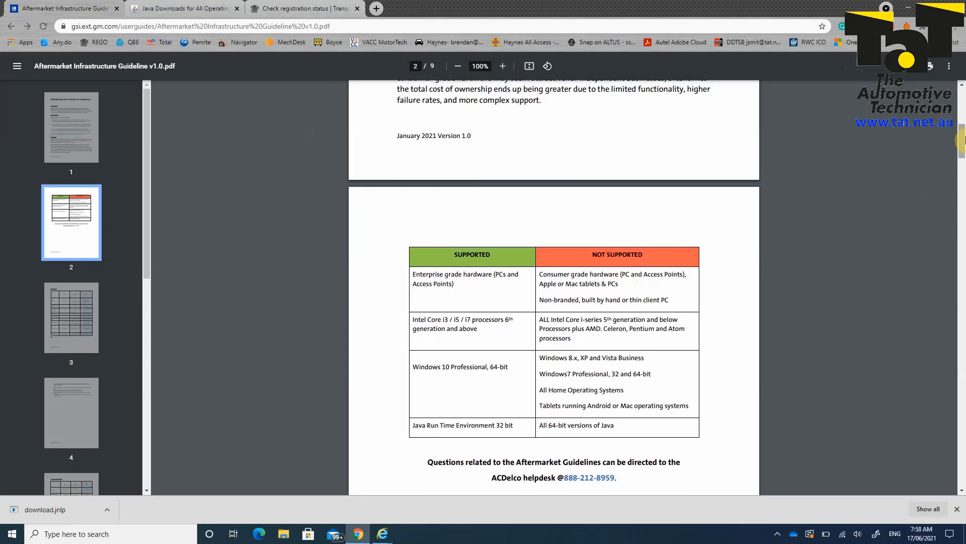
{"action": "right_click", "coordinate": [172, 4]}
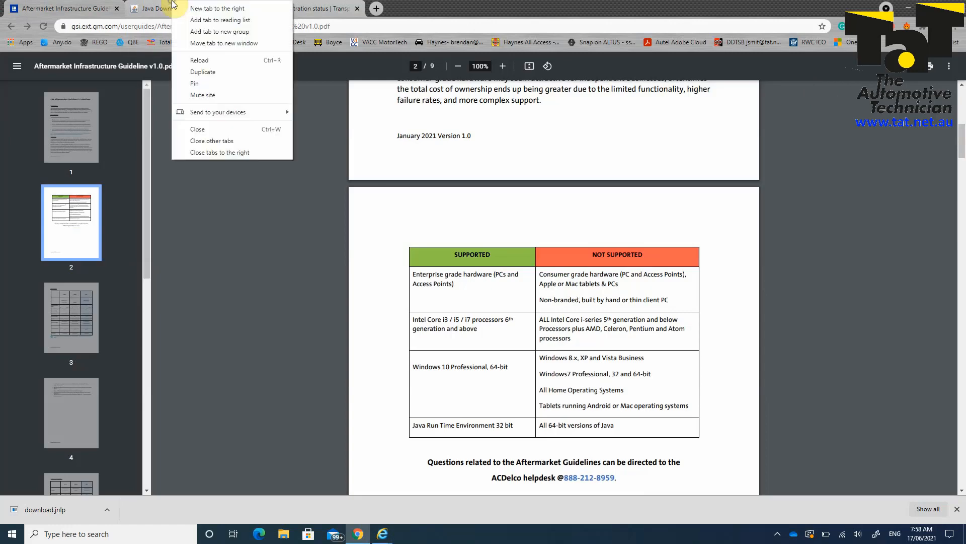
{"action": "left_click", "coordinate": [161, 8]}
{"action": "left_click", "coordinate": [161, 8]}
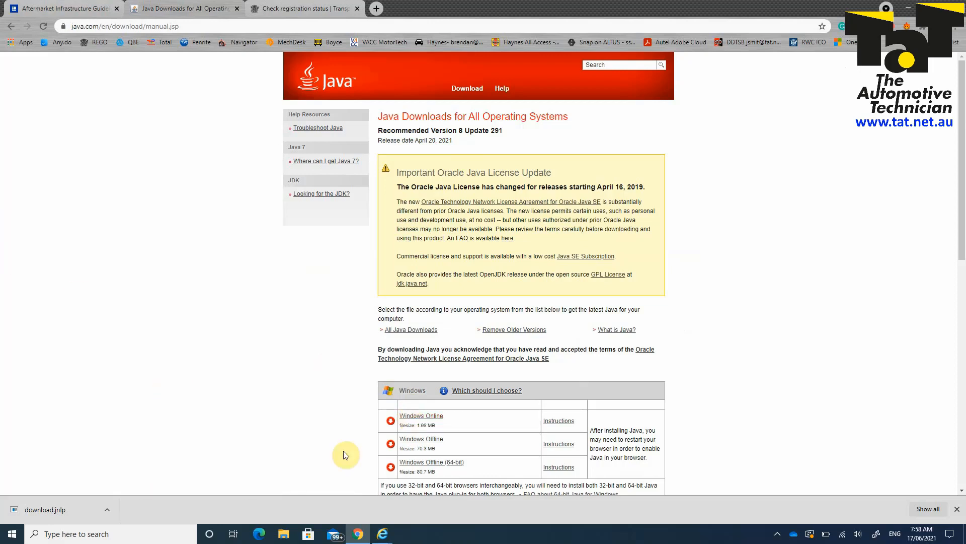
{"action": "mouse_move", "coordinate": [383, 532]}
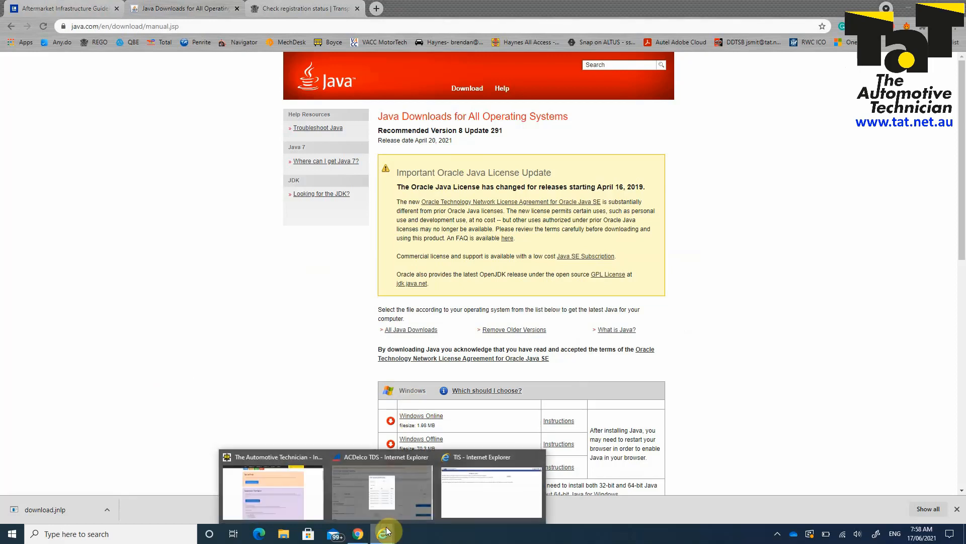
{"action": "left_click", "coordinate": [496, 481]}
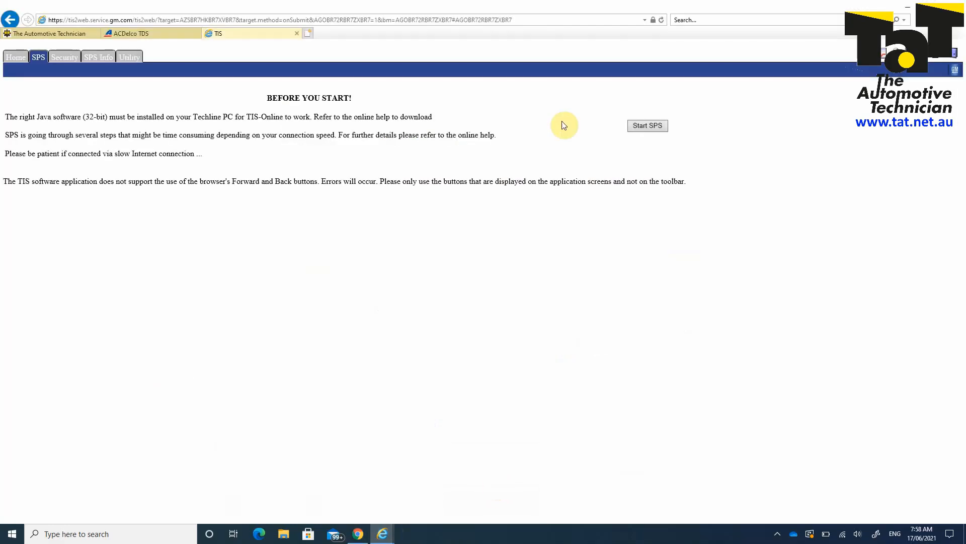
- Start SPS and allow its Java application to run, then minimise IE and the installation window
{"action": "left_click", "coordinate": [645, 126]}
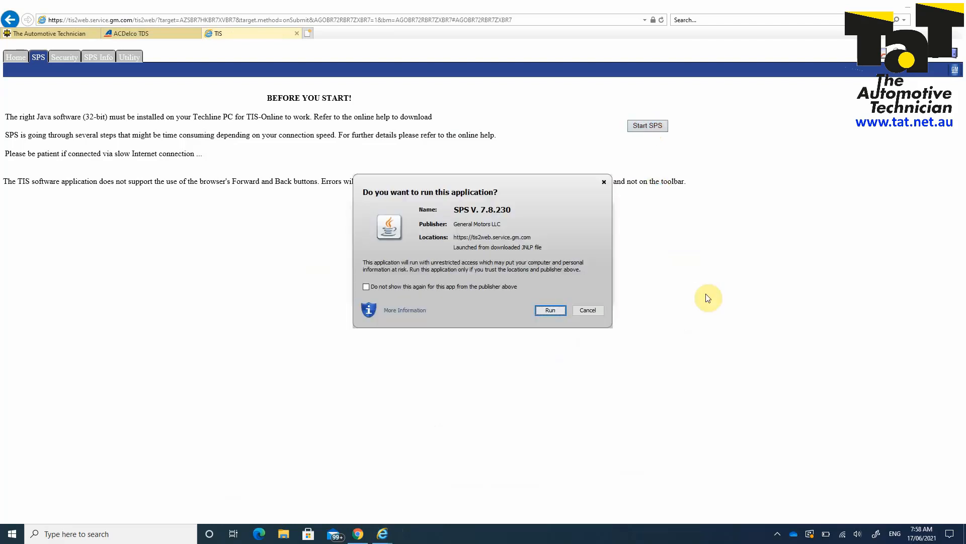
{"action": "left_click", "coordinate": [549, 312]}
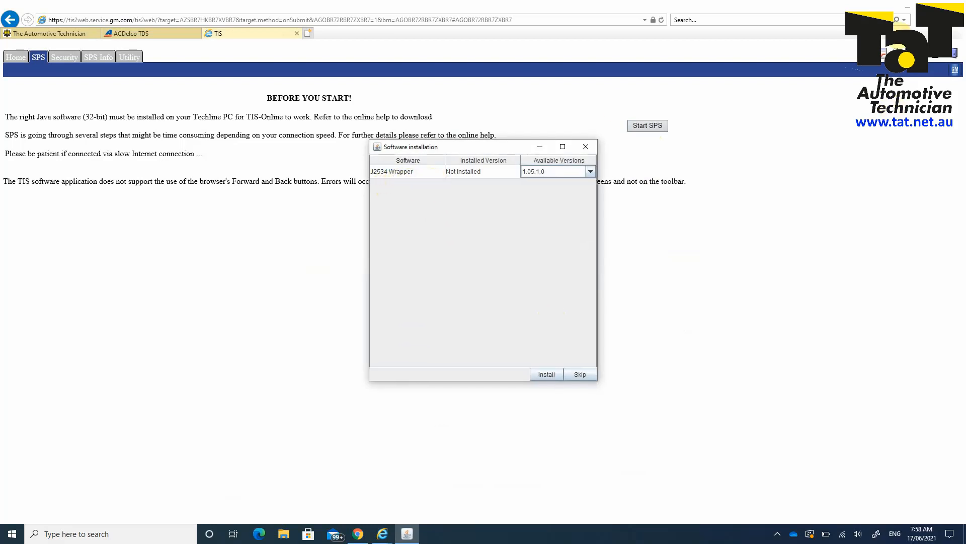
{"action": "left_click", "coordinate": [909, 6]}
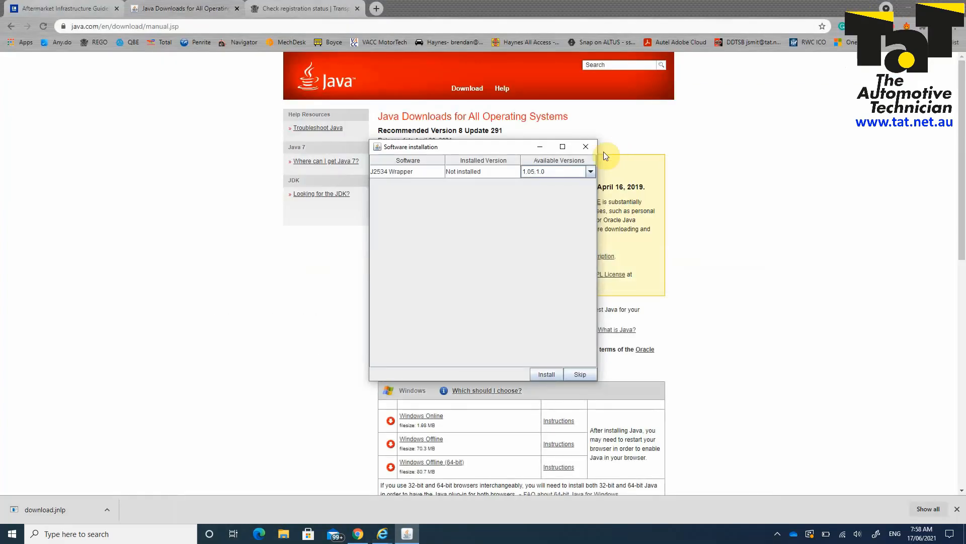
{"action": "left_click", "coordinate": [537, 148]}
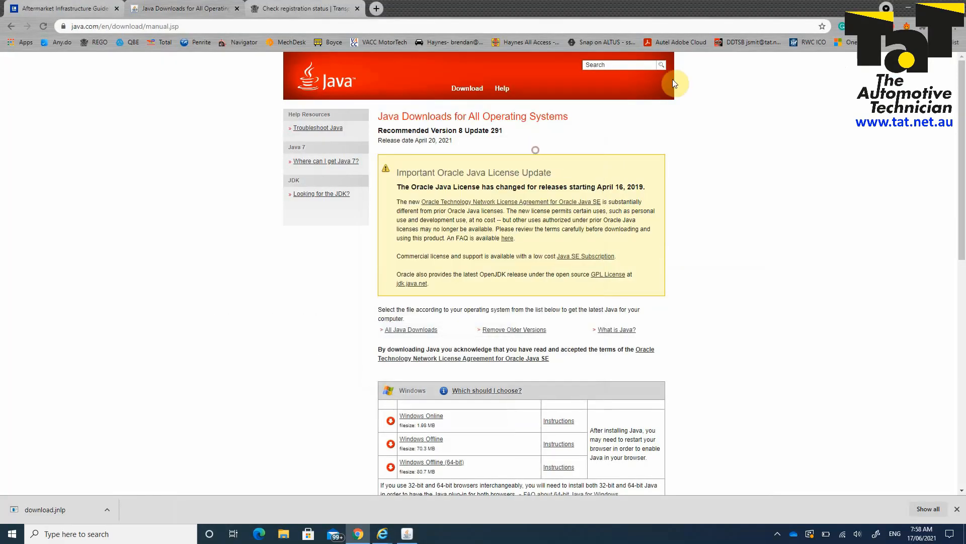
- Minimise Chrome to show the Windows desktop
{"action": "left_click", "coordinate": [913, 7]}
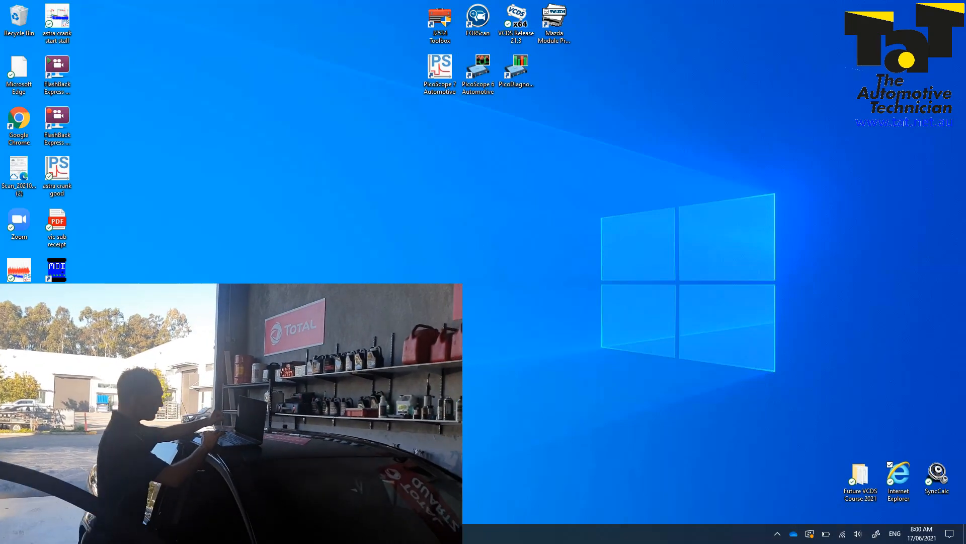
- Bring back the J2534 Wrapper 1.05.1.0 installation prompt and skip installing it
{"action": "mouse_move", "coordinate": [488, 533]}
{"action": "left_click", "coordinate": [484, 491]}
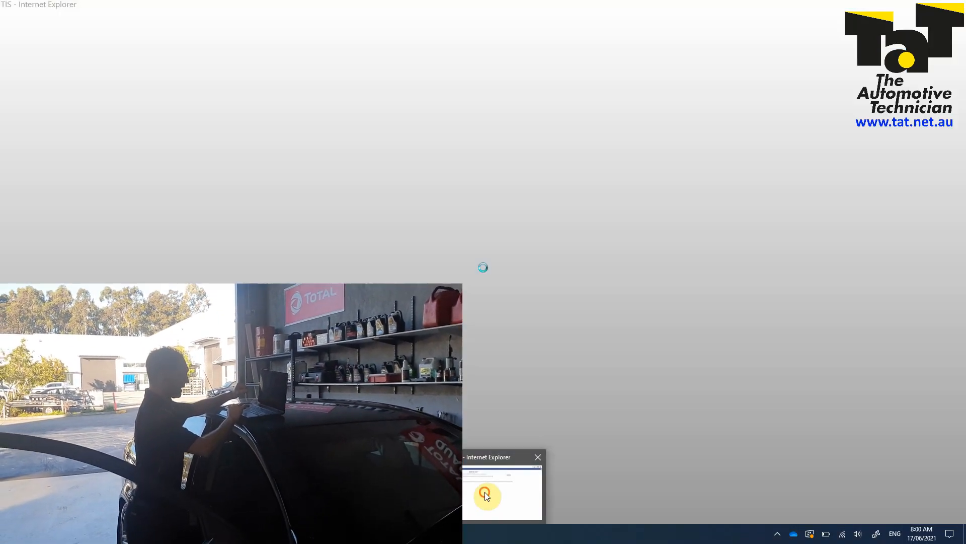
{"action": "left_click", "coordinate": [400, 535]}
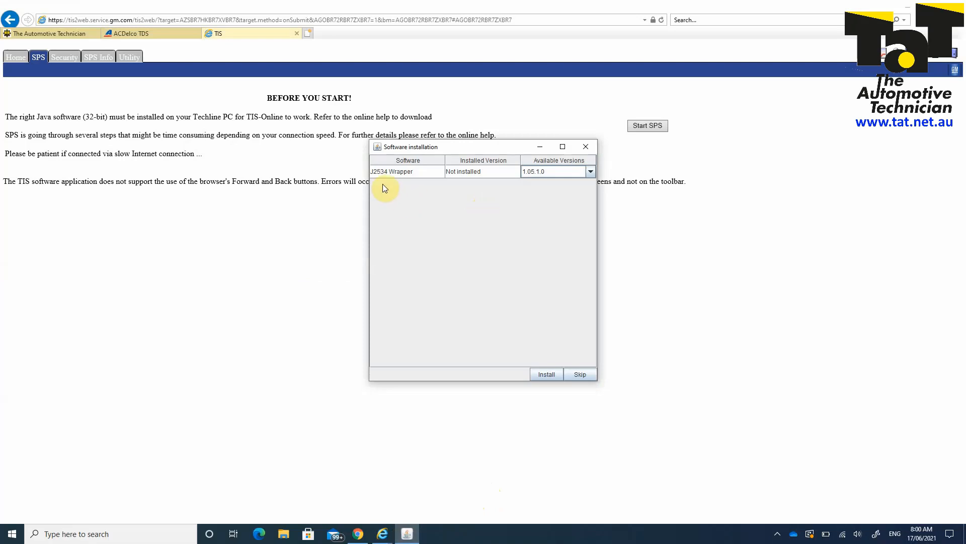
{"action": "left_click", "coordinate": [907, 7]}
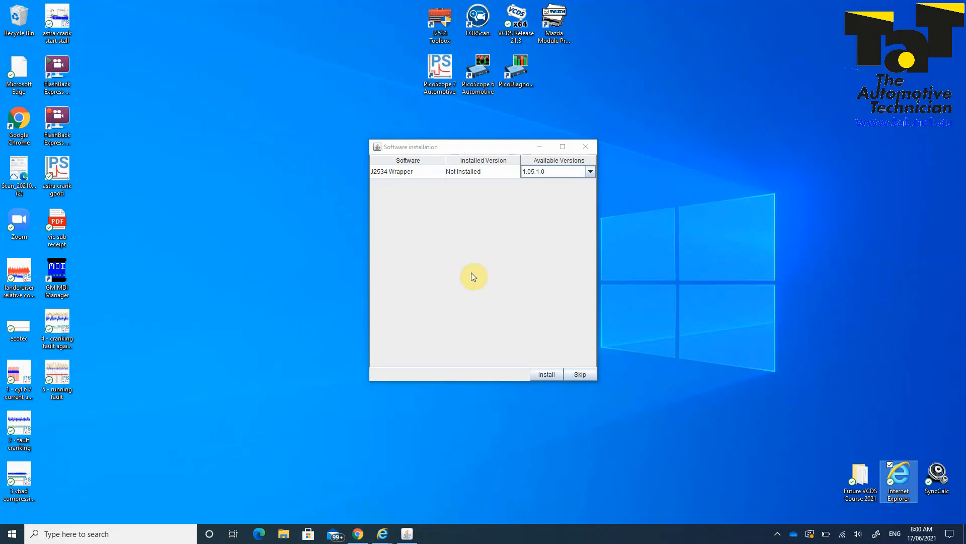
{"action": "left_click", "coordinate": [576, 375]}
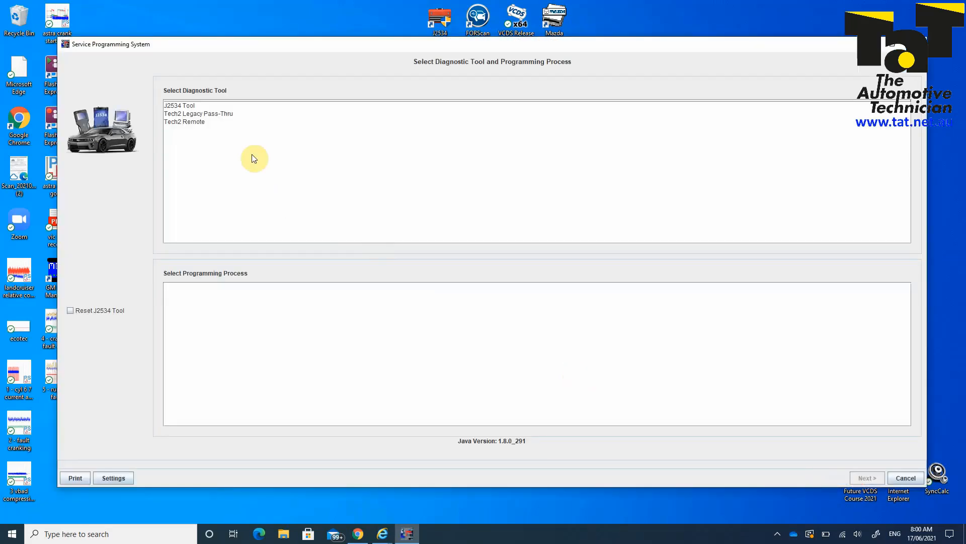
- Select J2534 Tool with Reprogram ECU and continue to the J2534 Pass Thru connection screen
{"action": "left_click", "coordinate": [195, 109]}
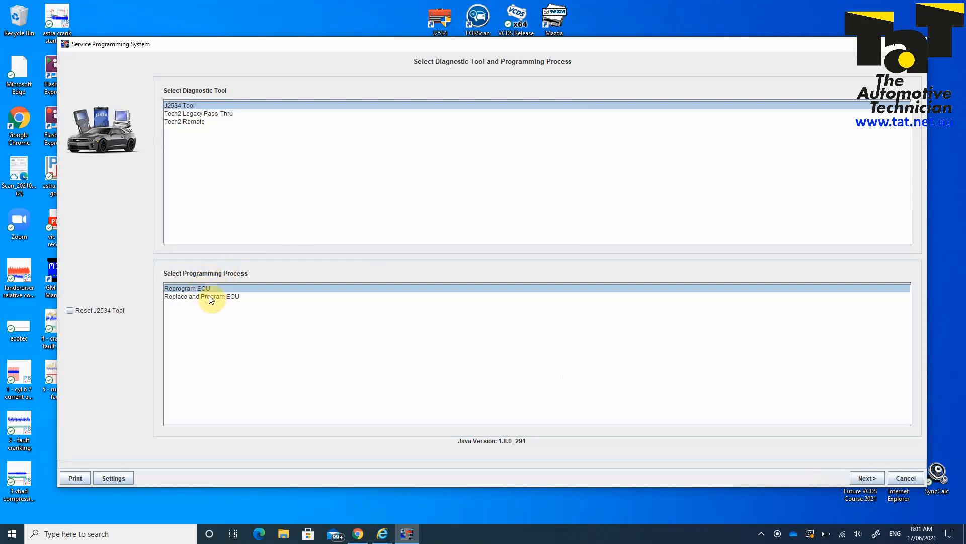
{"action": "left_click", "coordinate": [862, 477]}
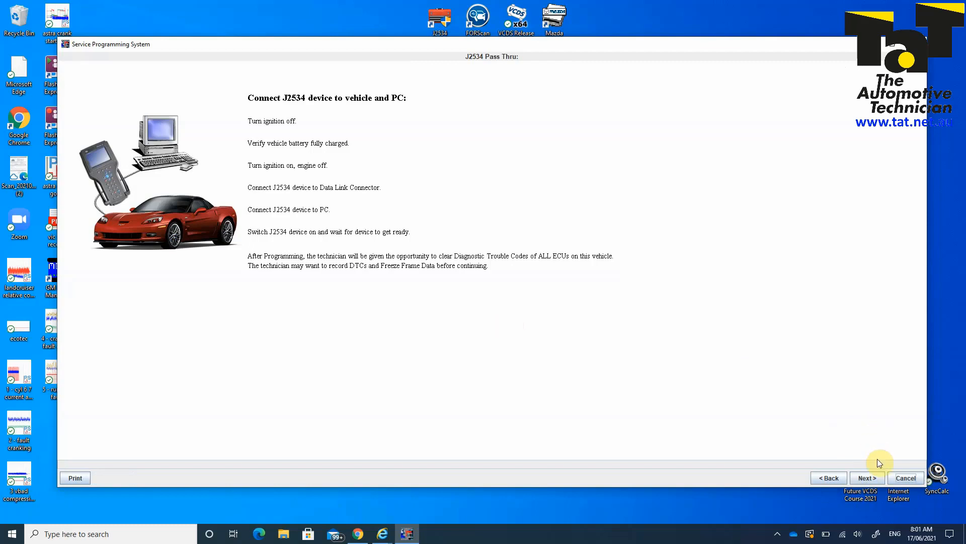
- Continue past the connection instructions and set sales make Holden and model year 2010
{"action": "left_click", "coordinate": [866, 478]}
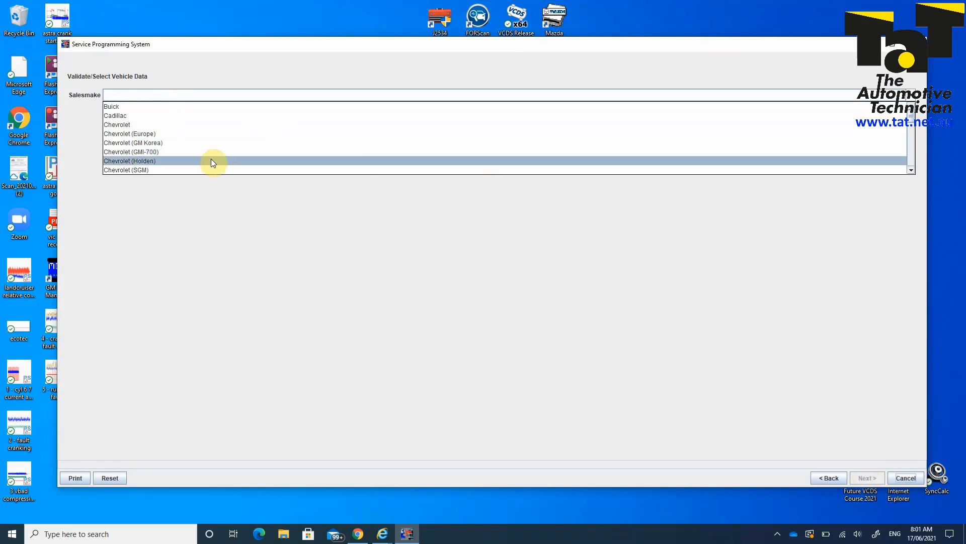
{"action": "left_click", "coordinate": [911, 170]}
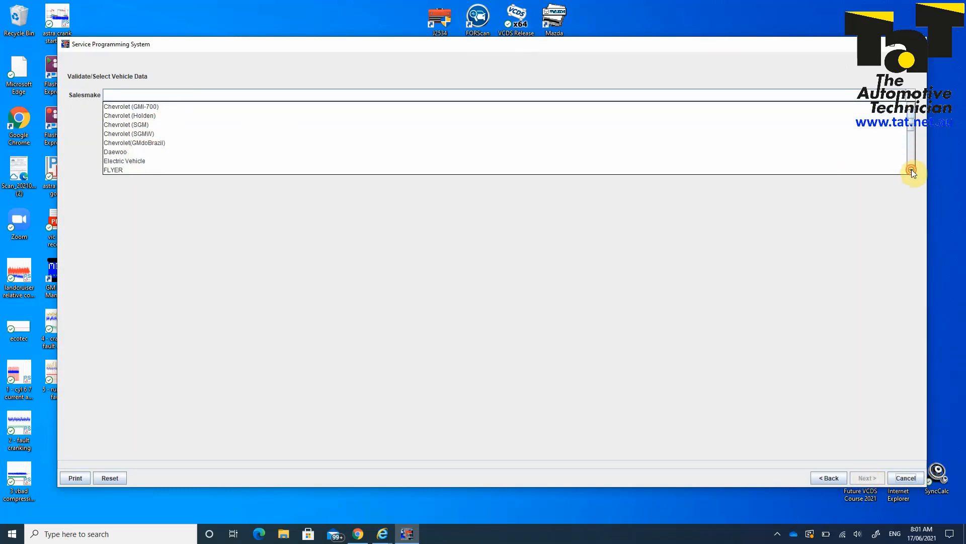
{"action": "left_click", "coordinate": [312, 152]}
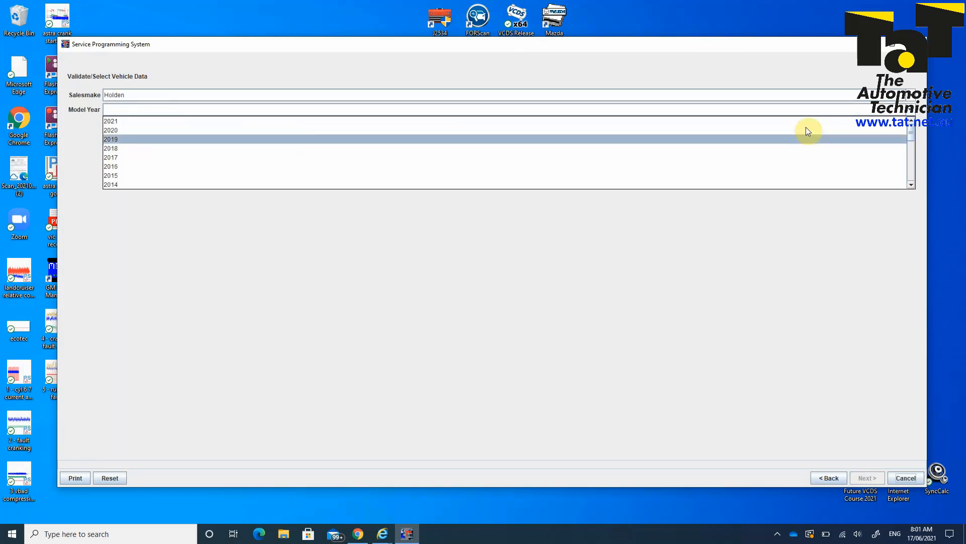
{"action": "scroll", "coordinate": [909, 182], "scroll_direction": "down", "scroll_amount": 4}
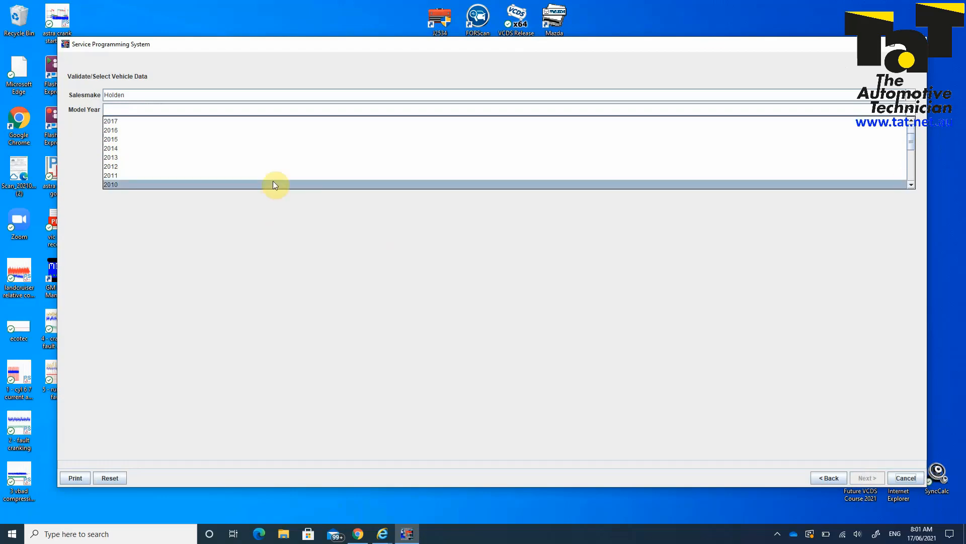
{"action": "left_click", "coordinate": [276, 185]}
{"action": "left_click", "coordinate": [358, 534]}
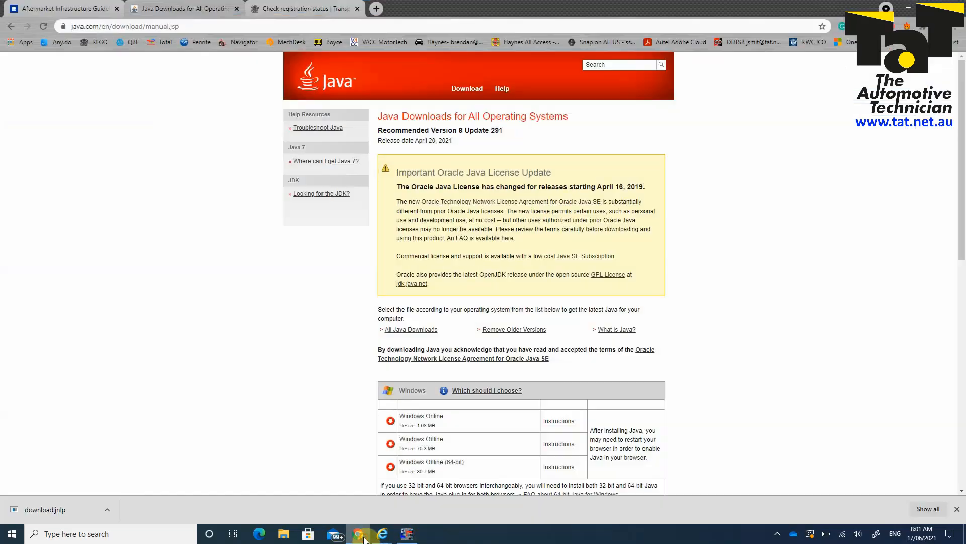
- Check the registration record showing a 2011 Holden Commodore wagon, then return to SPS vehicle data
{"action": "left_click", "coordinate": [248, 6]}
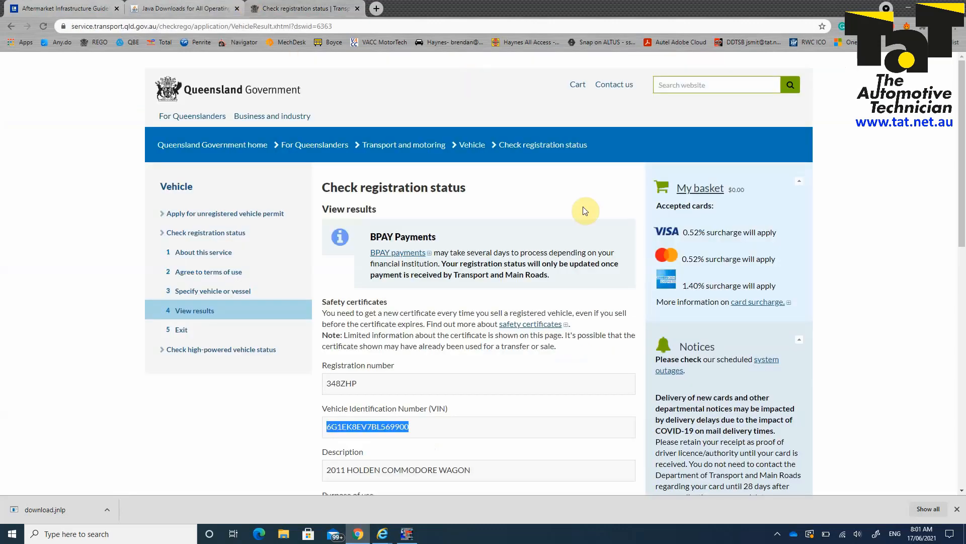
{"action": "left_click", "coordinate": [383, 533]}
{"action": "left_click", "coordinate": [485, 466]}
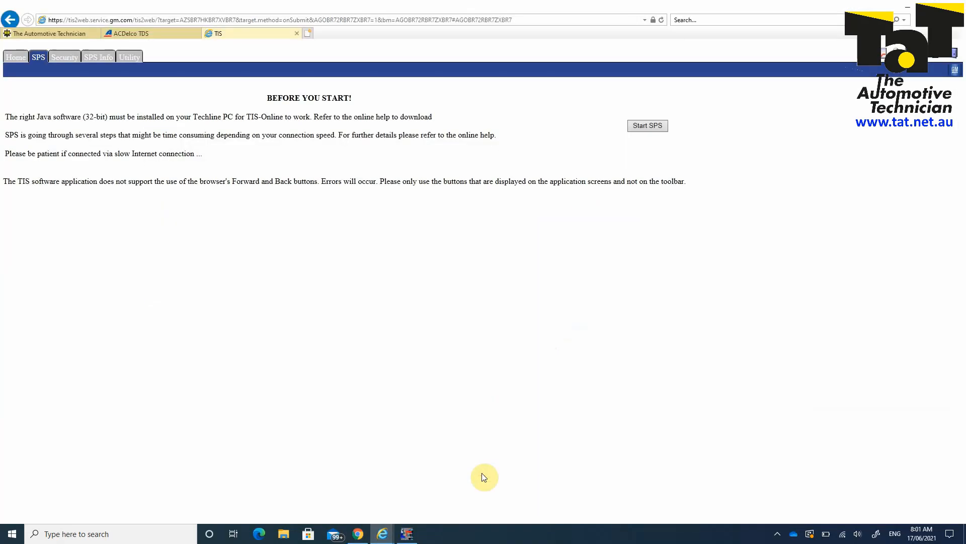
{"action": "left_click", "coordinate": [408, 533]}
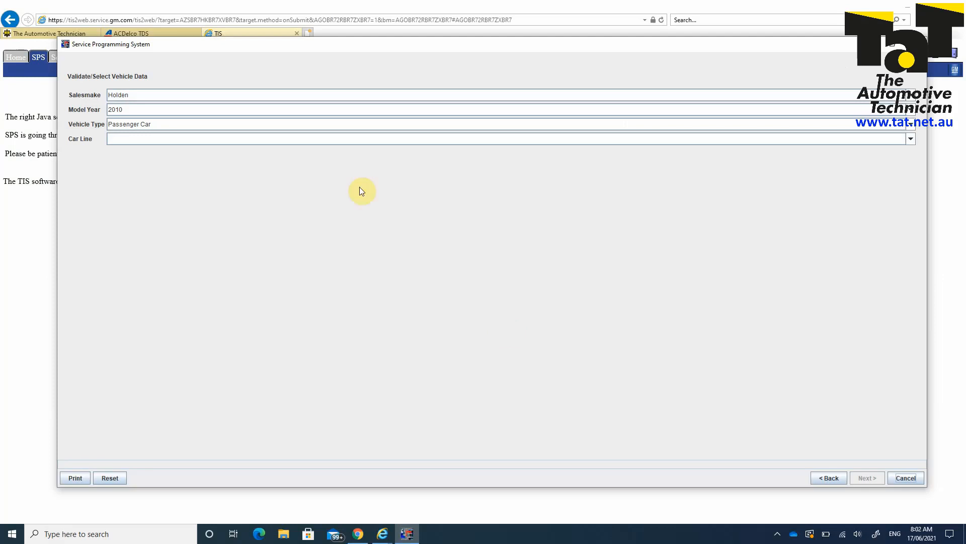
- Change the model year to 2011 and the car line to VE COMMODORE
{"action": "left_click", "coordinate": [393, 123]}
{"action": "left_click", "coordinate": [391, 114]}
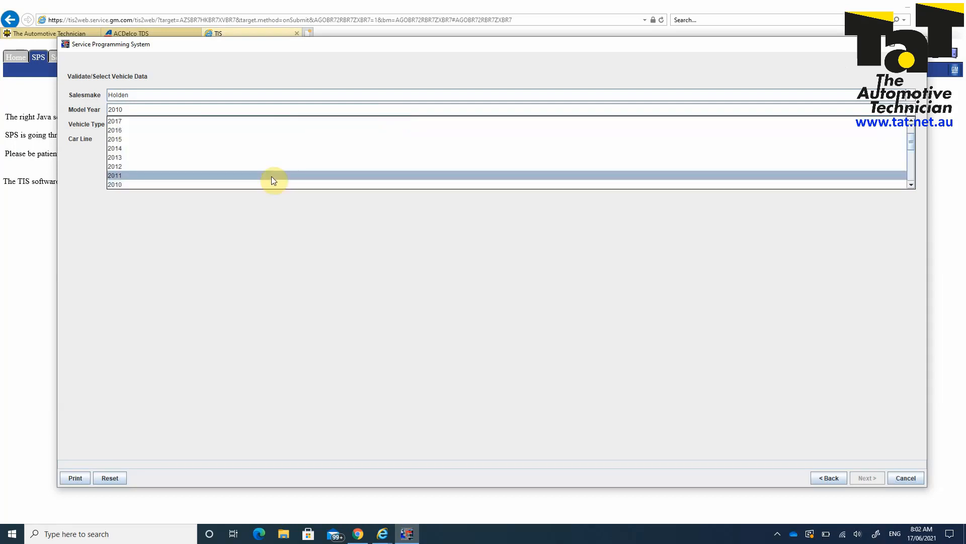
{"action": "left_click", "coordinate": [270, 177]}
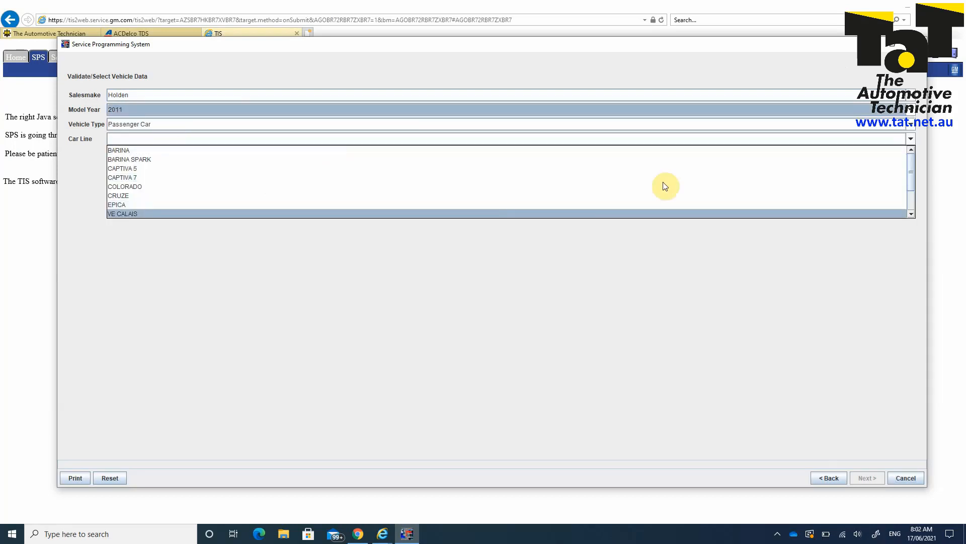
{"action": "scroll", "coordinate": [910, 214], "scroll_direction": "down", "scroll_amount": 5}
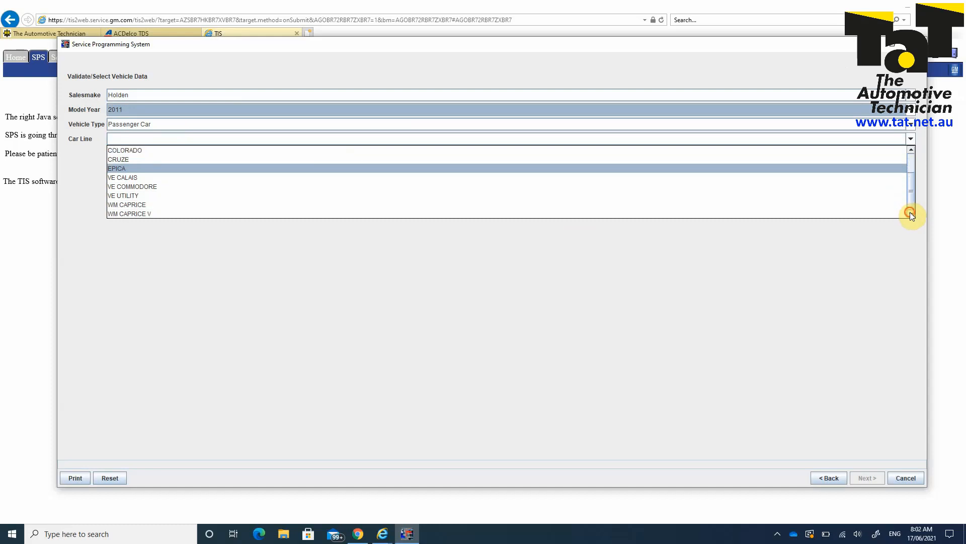
{"action": "left_click", "coordinate": [830, 186]}
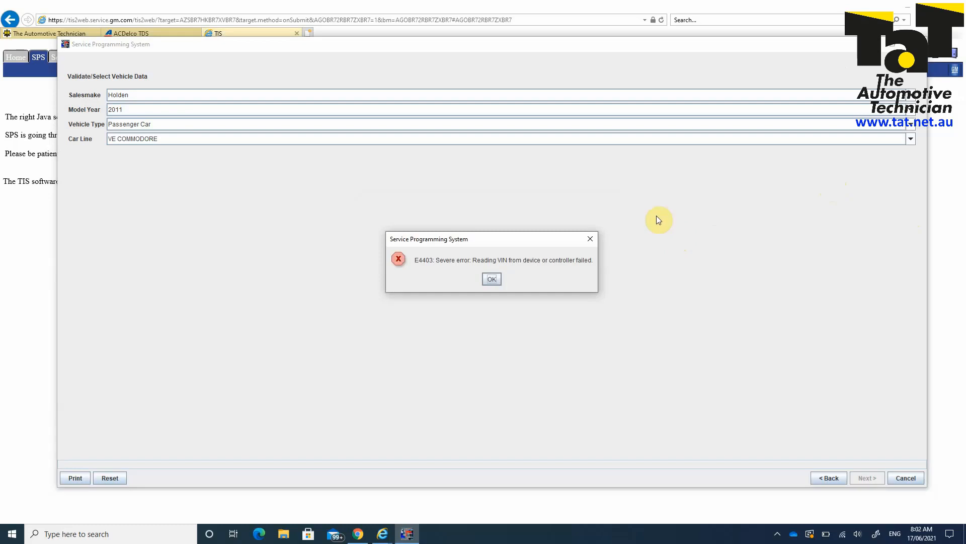
- Dismiss the E4403 VIN error, choose J2534 Tool to reprogram the ECU, and continue to the server connection
{"action": "left_click", "coordinate": [492, 279]}
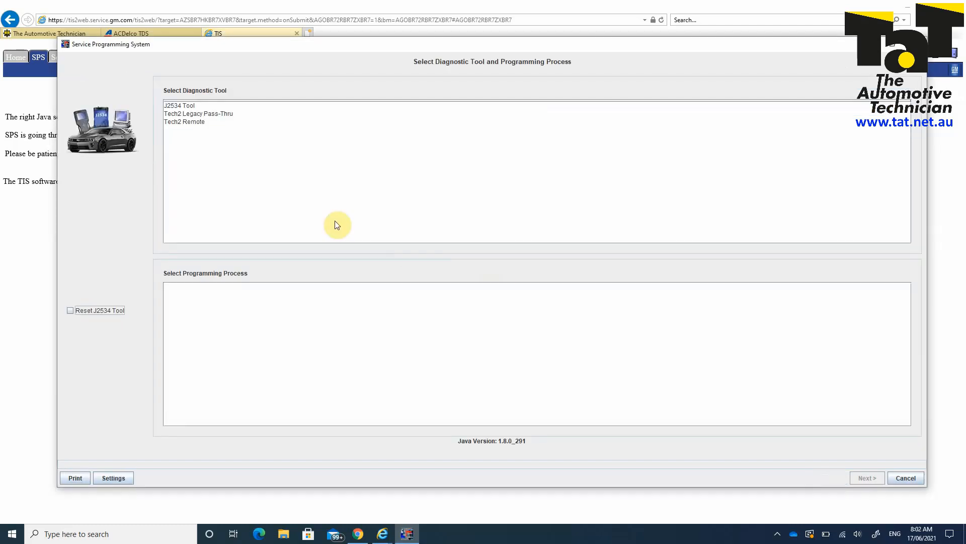
{"action": "left_click", "coordinate": [180, 105]}
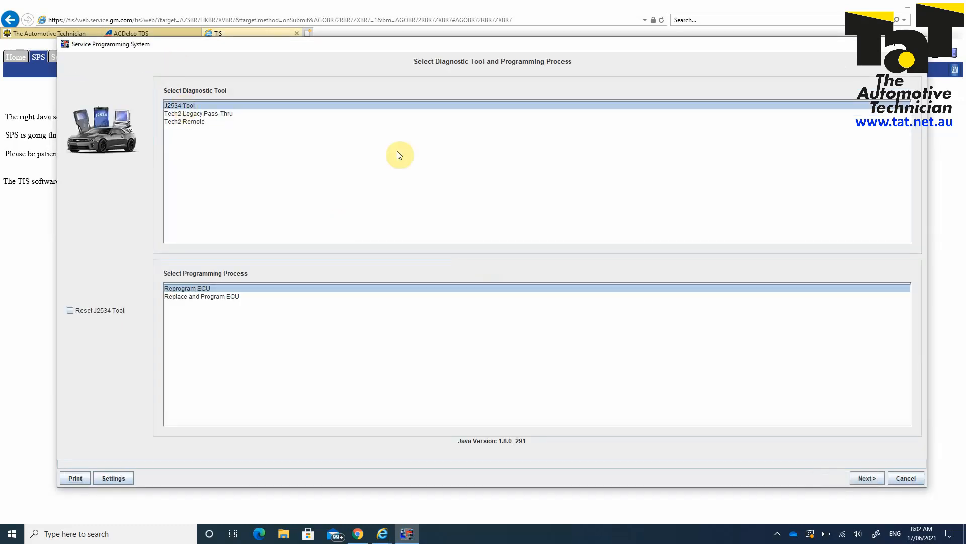
{"action": "left_click", "coordinate": [867, 478]}
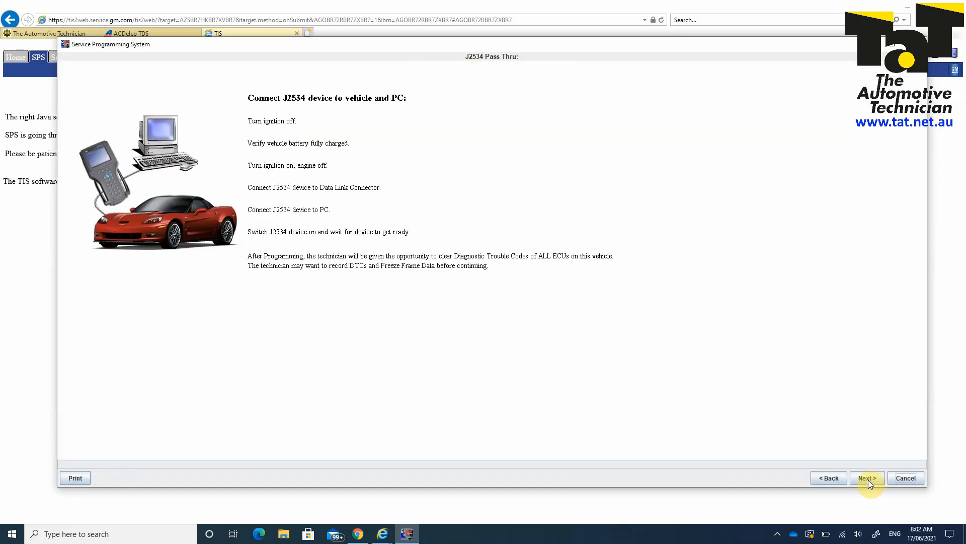
{"action": "left_click", "coordinate": [867, 478]}
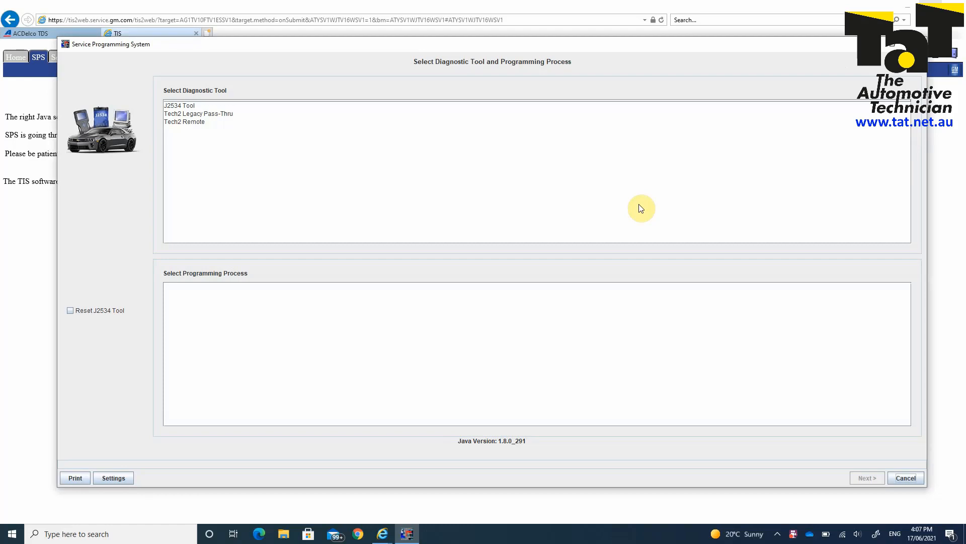
- Minimise SPS and Internet Explorer, then bring the TIS SPS start page back full screen
{"action": "left_click", "coordinate": [870, 44]}
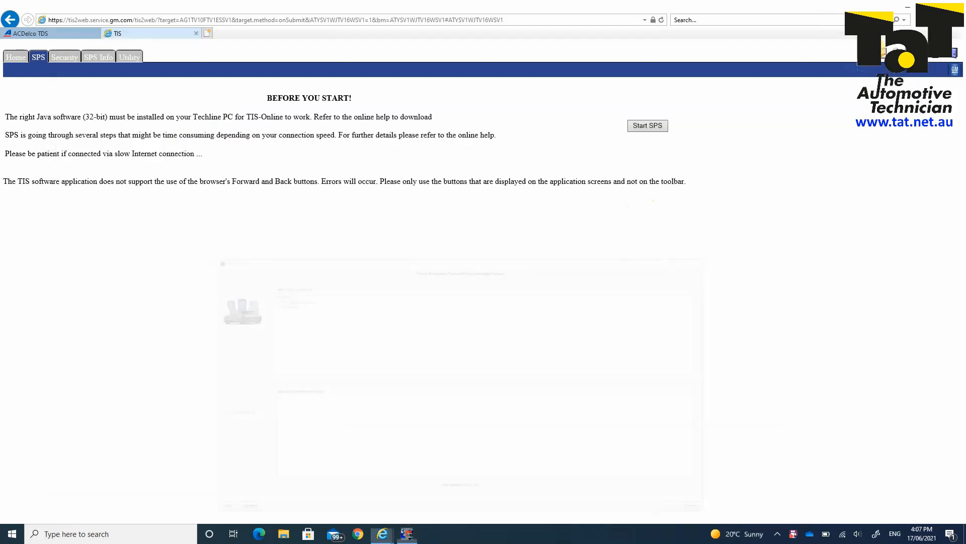
{"action": "left_click", "coordinate": [904, 5]}
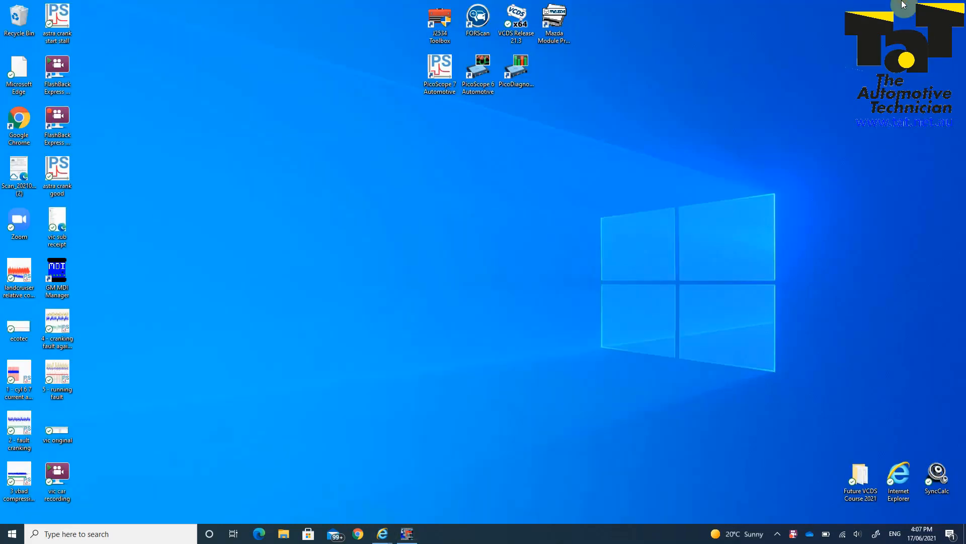
{"action": "right_click", "coordinate": [897, 477]}
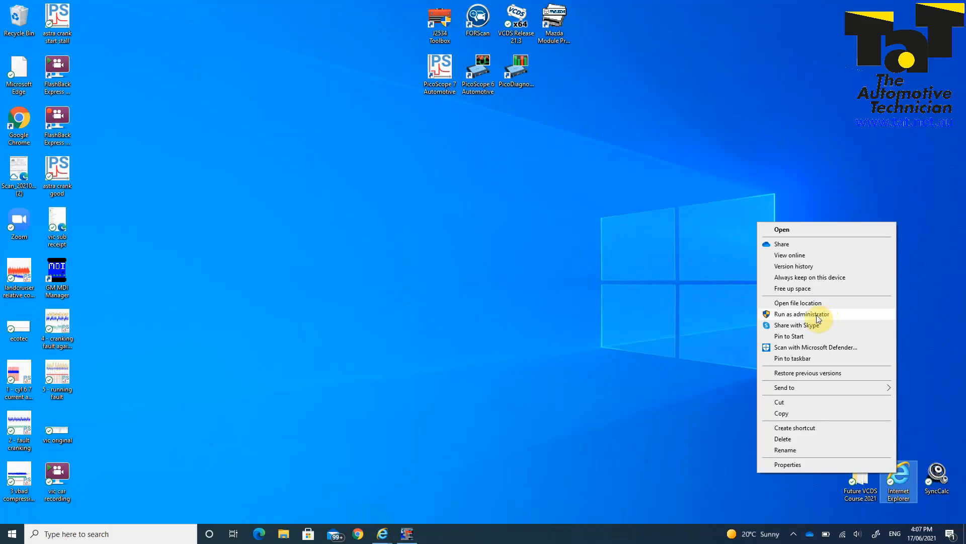
{"action": "left_click", "coordinate": [643, 330]}
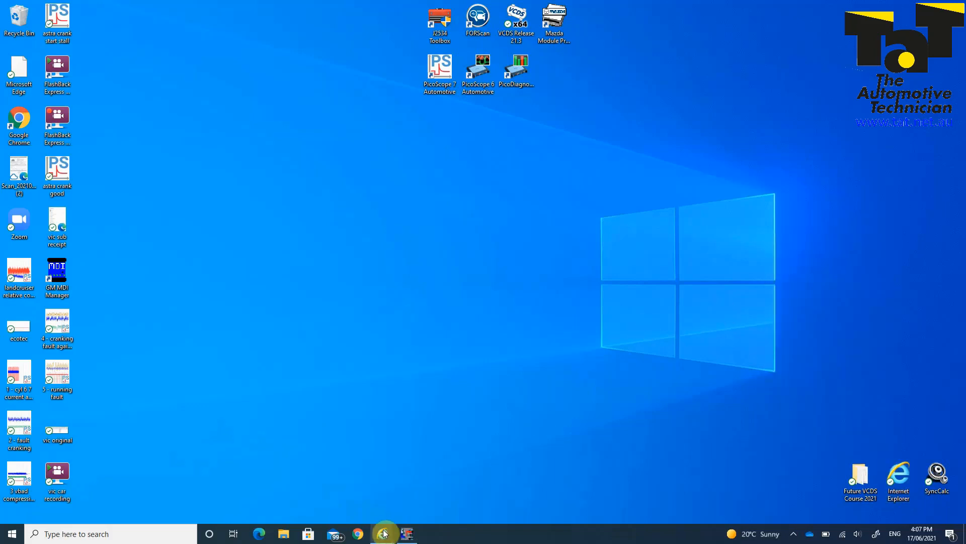
{"action": "mouse_move", "coordinate": [384, 534]}
{"action": "left_click", "coordinate": [398, 493]}
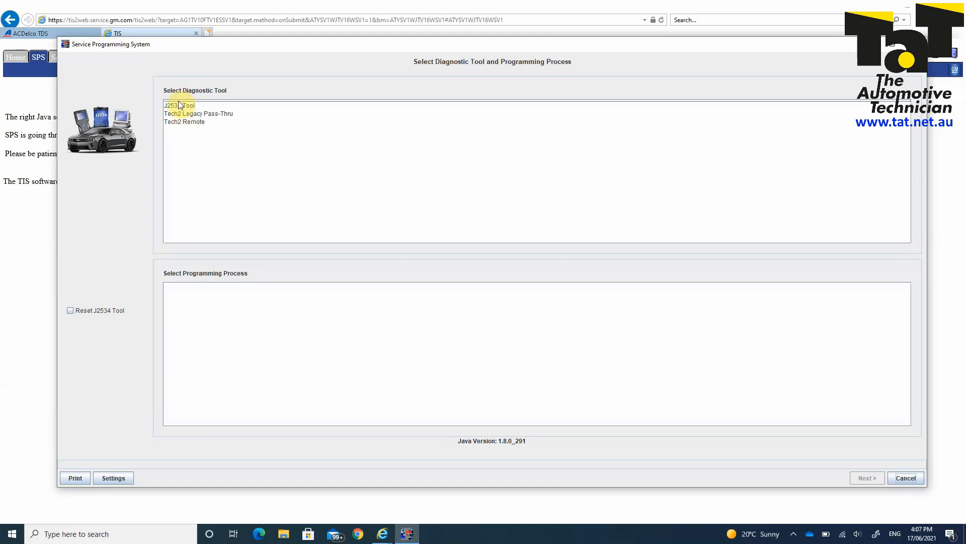
- Select J2534 Tool with Reprogram ECU and advance to the J2534 Pass Thru connection instructions
{"action": "left_click", "coordinate": [179, 104]}
{"action": "left_click", "coordinate": [180, 108]}
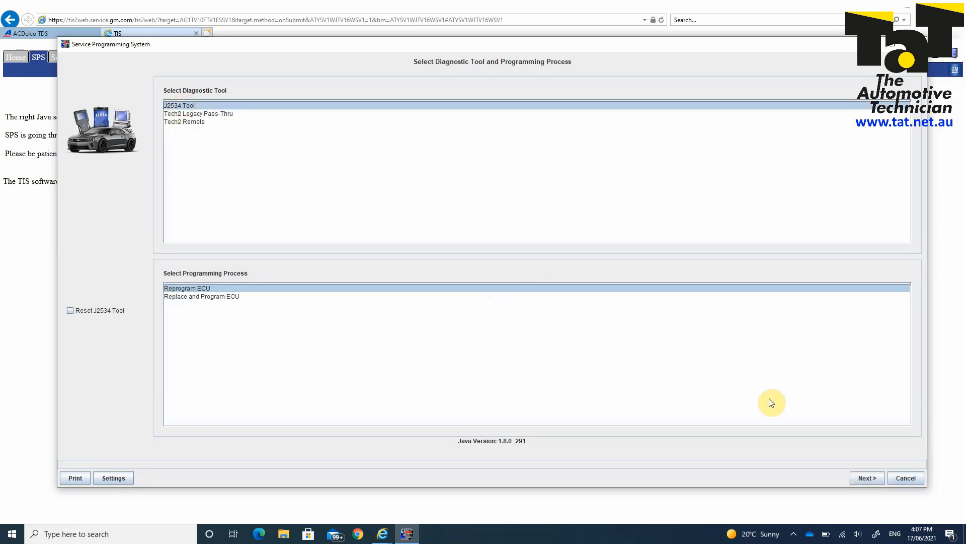
{"action": "left_click", "coordinate": [862, 477]}
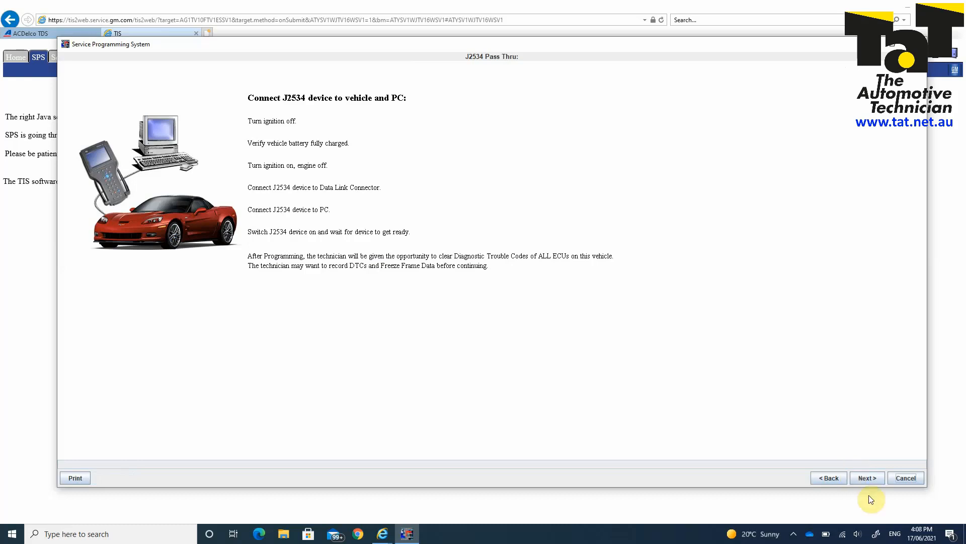
- Start connecting to the programming server and set the sales make to Holden
{"action": "left_click", "coordinate": [864, 478]}
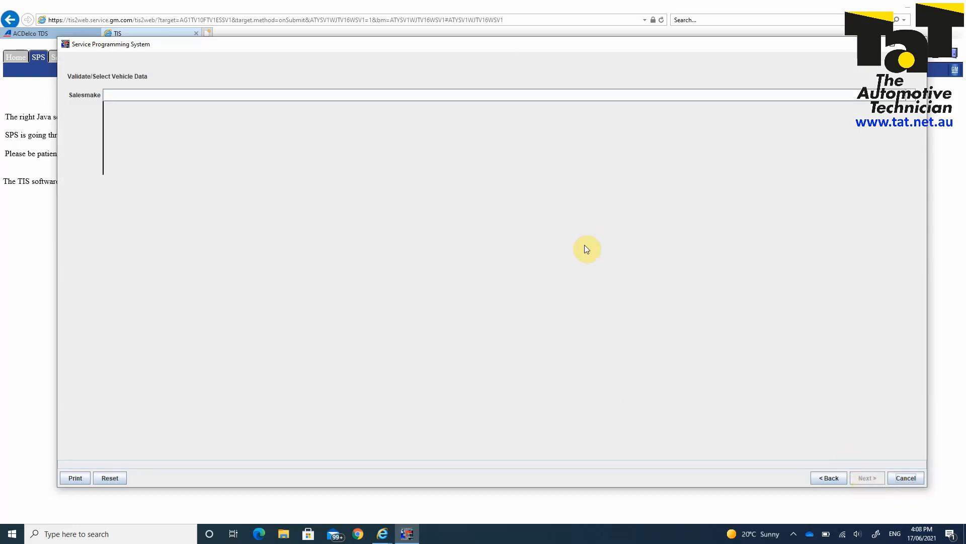
{"action": "left_click", "coordinate": [443, 98]}
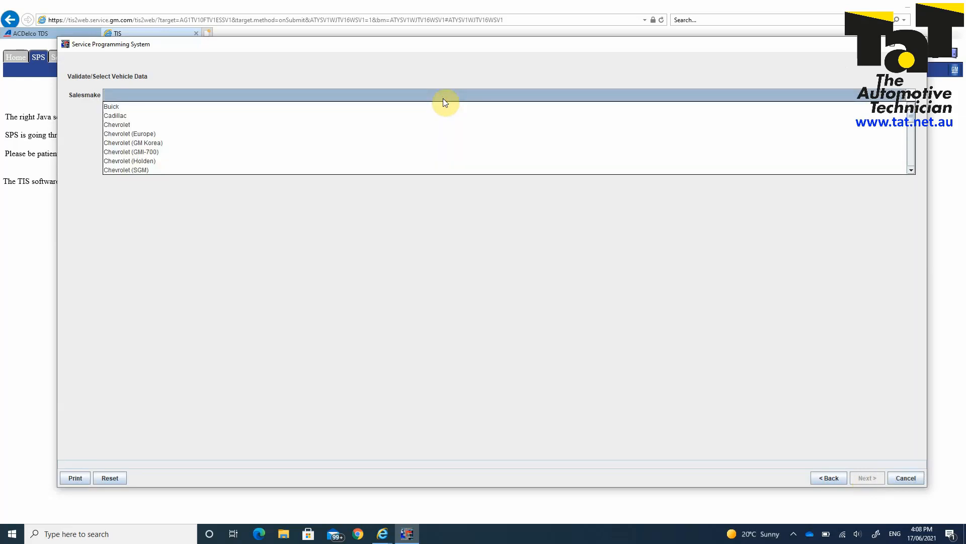
{"action": "left_click", "coordinate": [910, 170]}
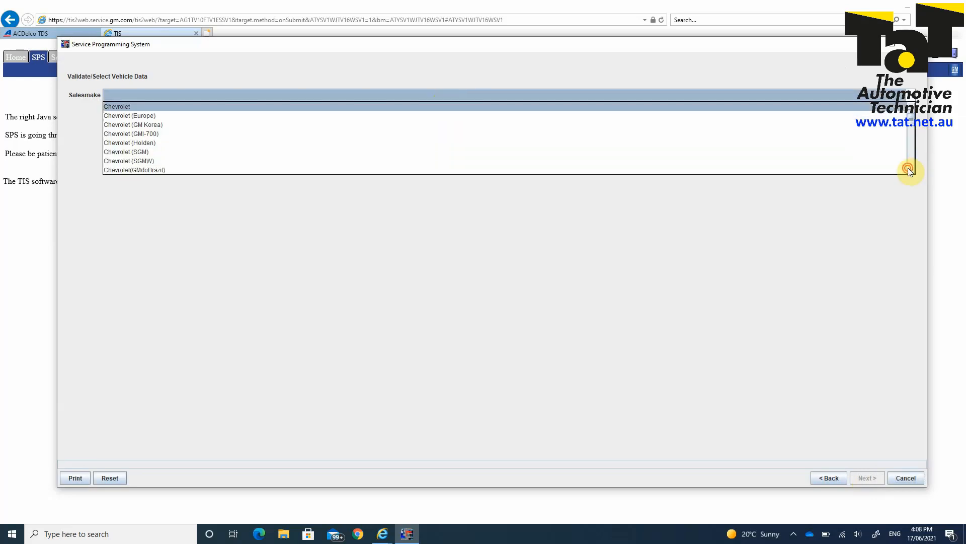
{"action": "left_click", "coordinate": [910, 170]}
{"action": "left_click", "coordinate": [910, 170]}
{"action": "left_click", "coordinate": [910, 170]}
{"action": "left_click", "coordinate": [910, 170]}
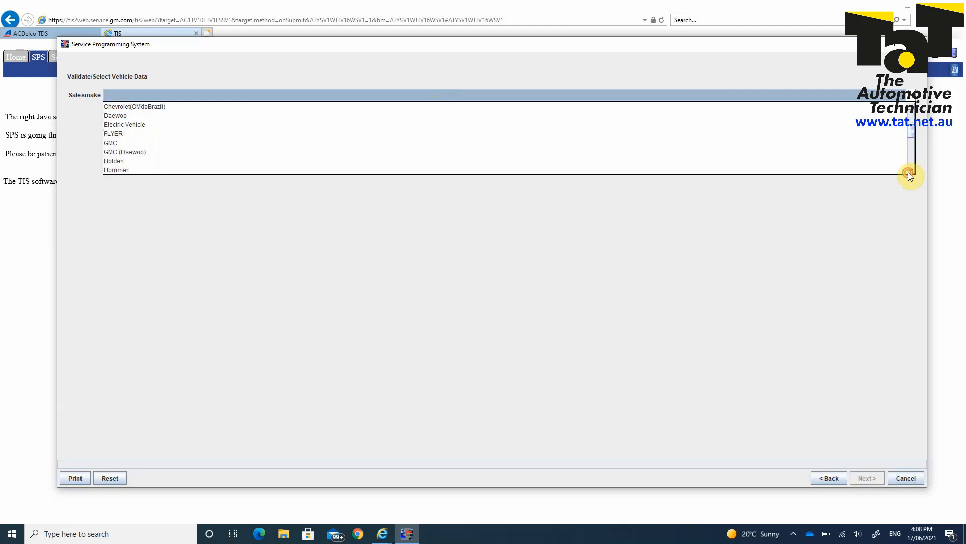
{"action": "left_click", "coordinate": [896, 161]}
- Set the model year to 2011 and the car line to VE COMMODORE
{"action": "left_click", "coordinate": [635, 111]}
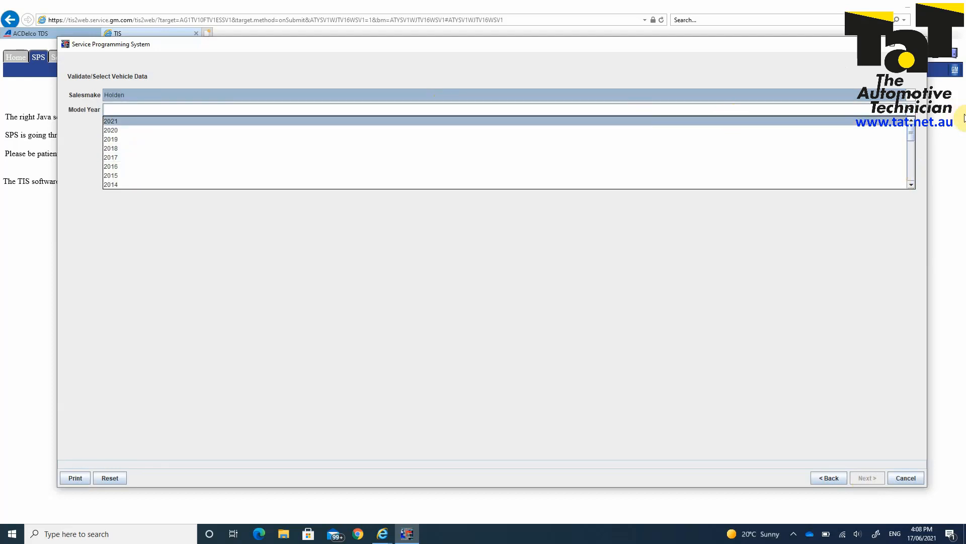
{"action": "left_click", "coordinate": [912, 184]}
{"action": "left_click", "coordinate": [912, 184]}
{"action": "left_click", "coordinate": [912, 184]}
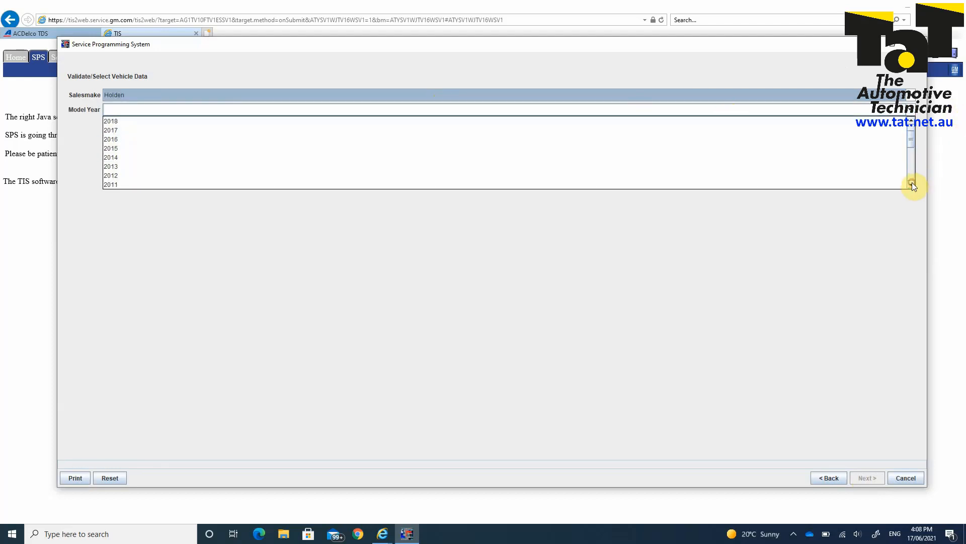
{"action": "left_click", "coordinate": [901, 184]}
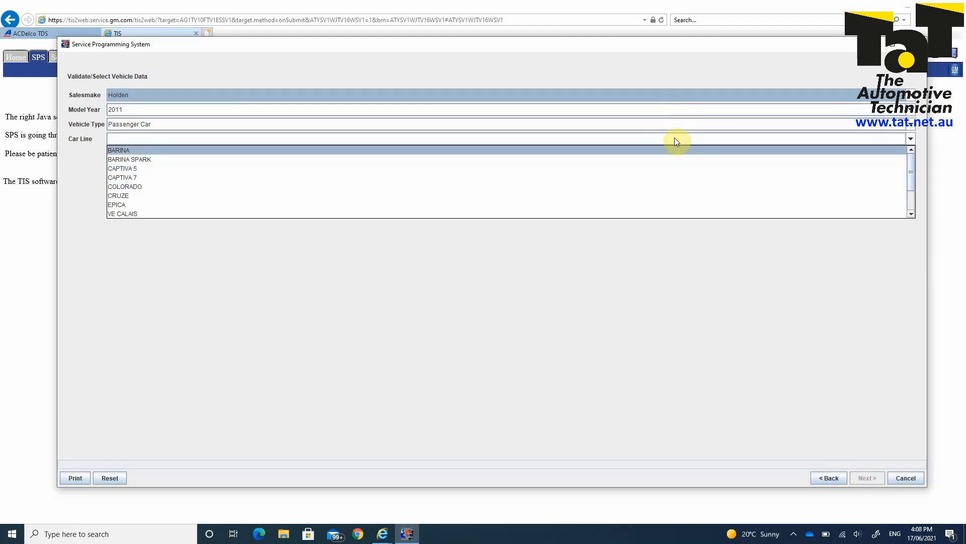
{"action": "left_click", "coordinate": [912, 214]}
{"action": "left_click", "coordinate": [912, 214]}
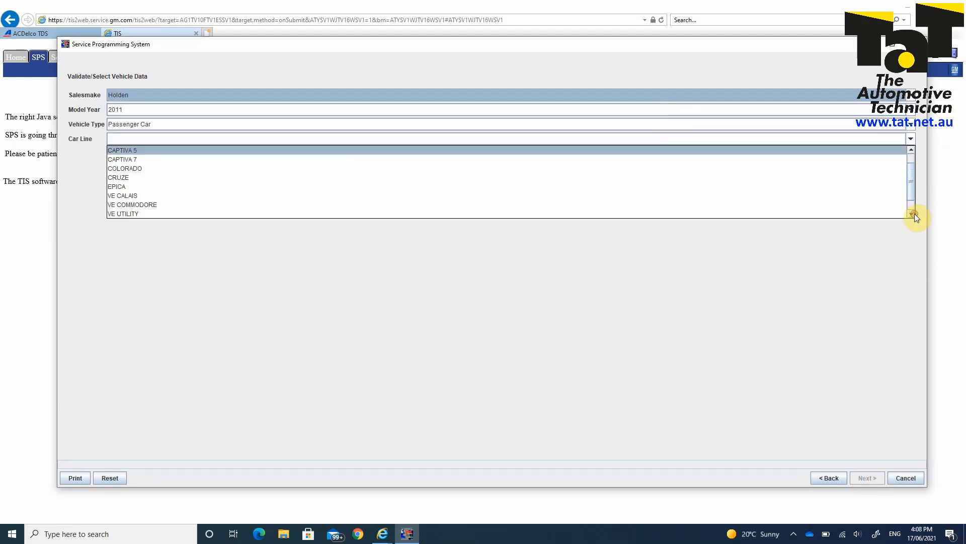
{"action": "left_click", "coordinate": [890, 206]}
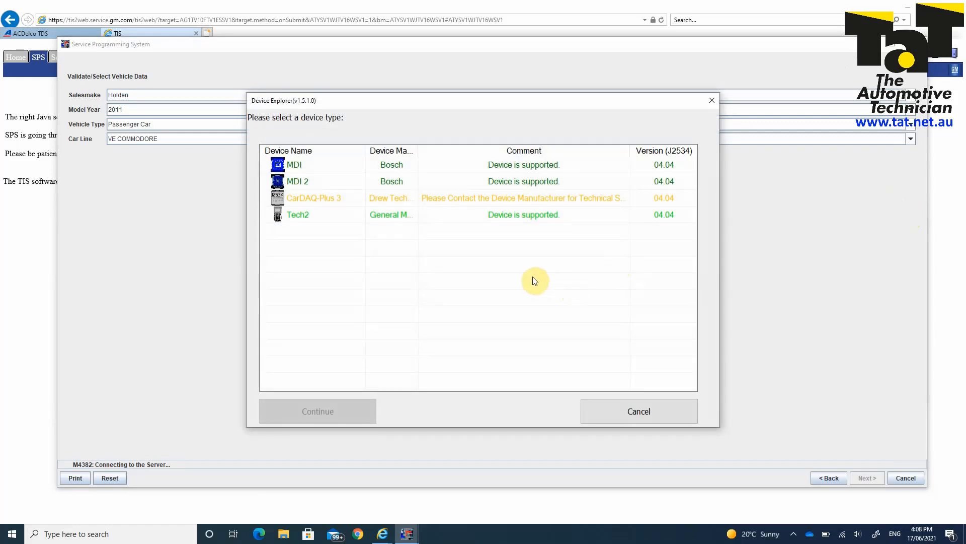
- Connect through CarDAQ-Plus 3 in Device Explorer to reach VIN validation
{"action": "left_click", "coordinate": [414, 208]}
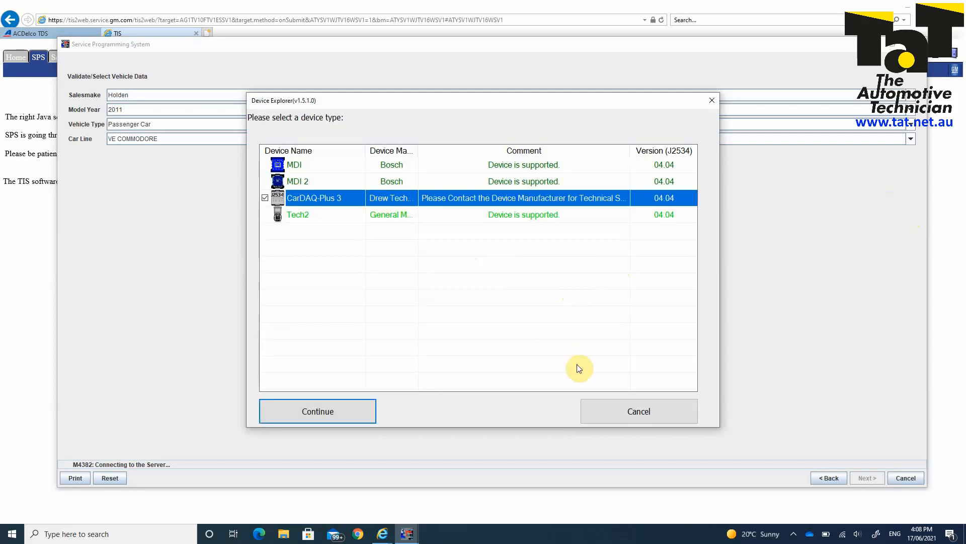
{"action": "left_click", "coordinate": [312, 403]}
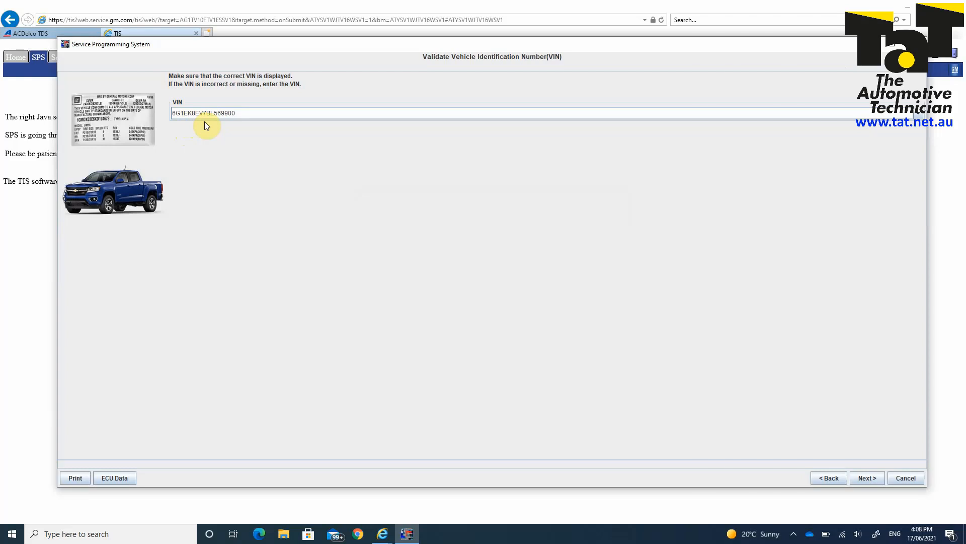
- Accept the vehicle's VIN, choose Holden as salesmake, and submit the details
{"action": "left_click", "coordinate": [865, 477]}
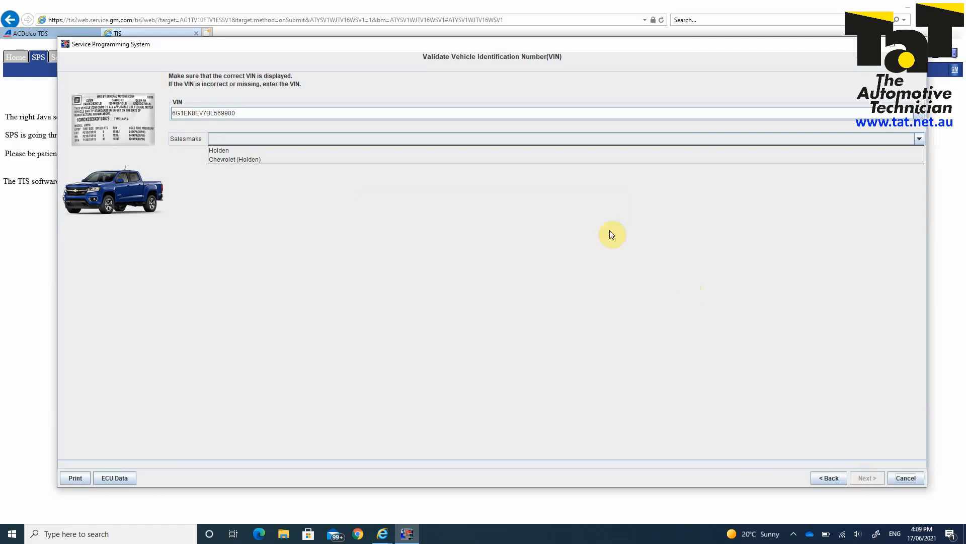
{"action": "left_click", "coordinate": [485, 153]}
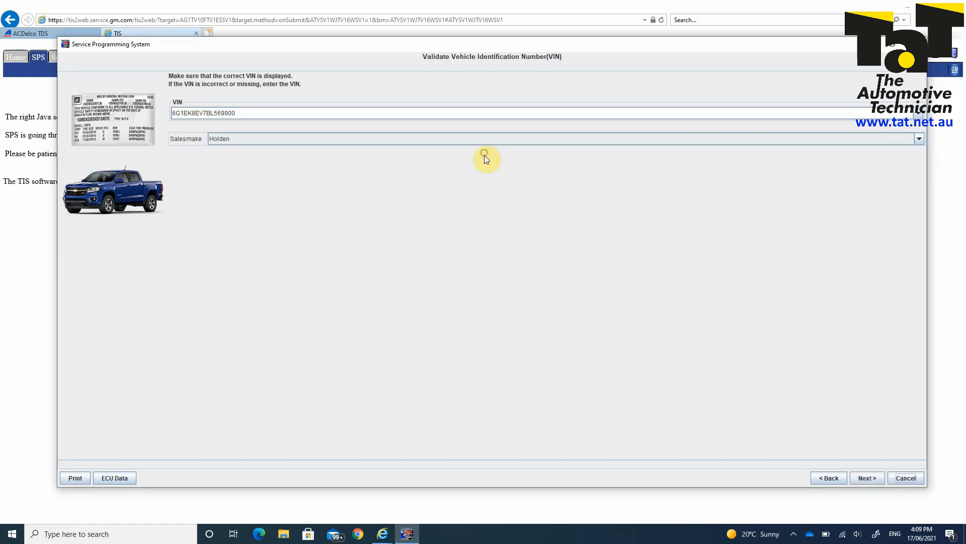
{"action": "left_click", "coordinate": [862, 481]}
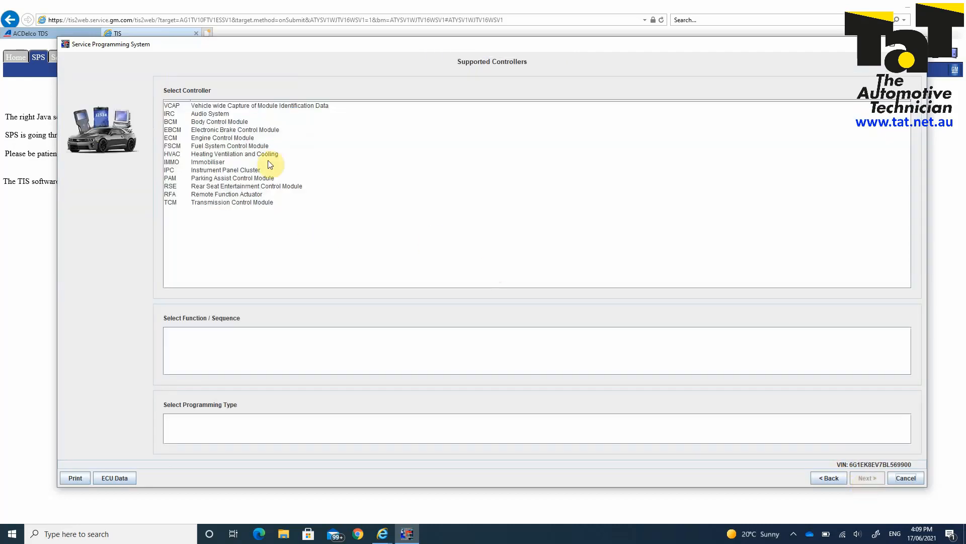
- Select ECM programming with the Service Fix High Oil Consumption (TL 2380) calibration
{"action": "left_click", "coordinate": [246, 141]}
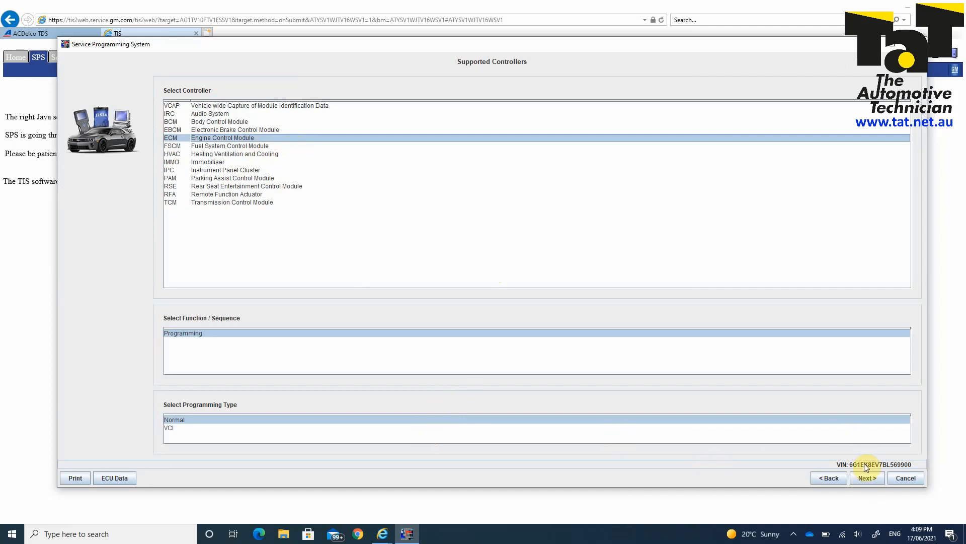
{"action": "left_click", "coordinate": [863, 478]}
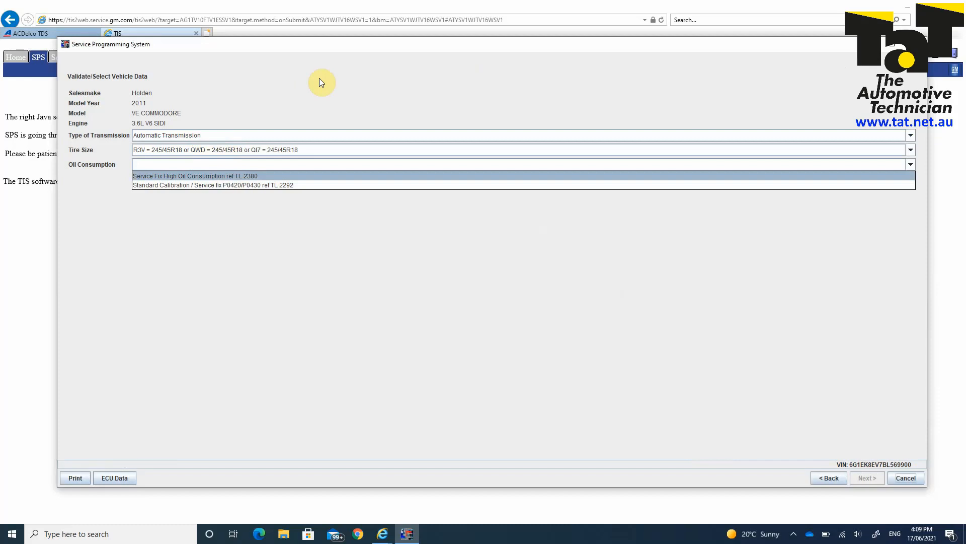
{"action": "left_click", "coordinate": [243, 176]}
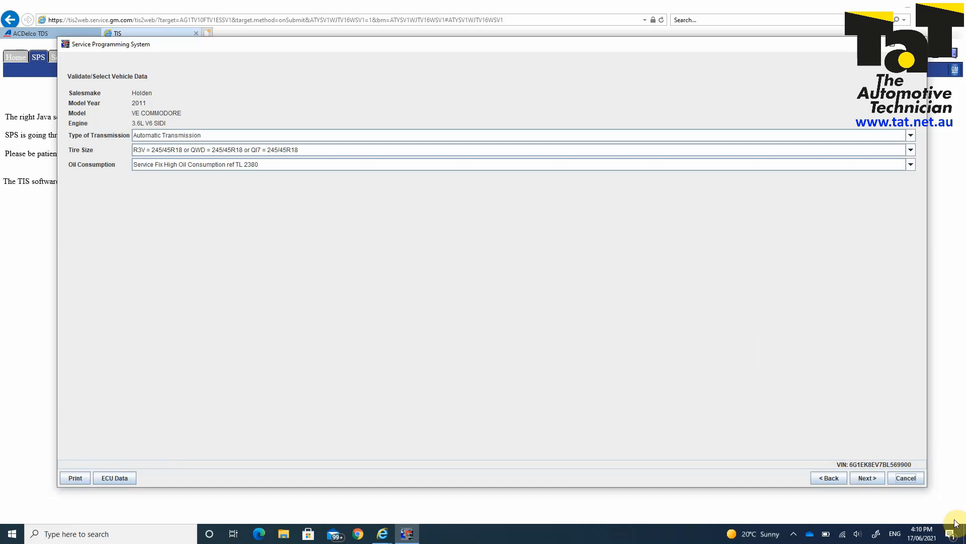
{"action": "left_click", "coordinate": [867, 478]}
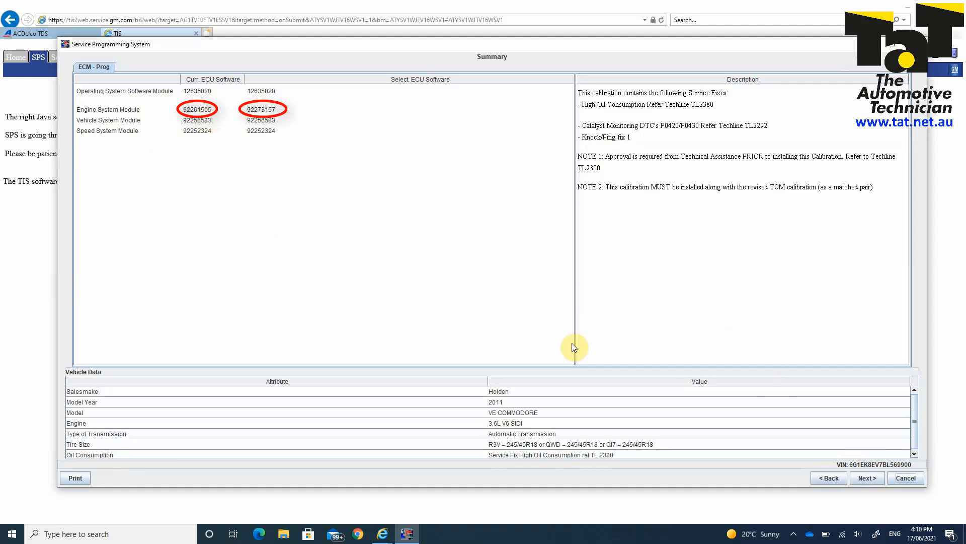
- Start downloading and programming the new ECM calibration from the Summary page
{"action": "left_click", "coordinate": [868, 475]}
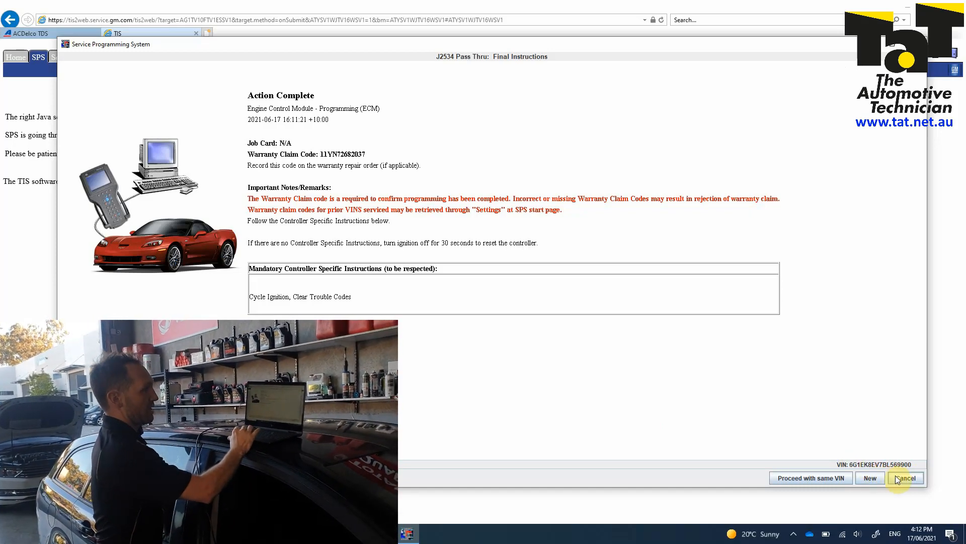
- Cancel out of the finished SPS session, close the TIS browser, and select J2534 ToolBox
{"action": "left_click", "coordinate": [896, 476]}
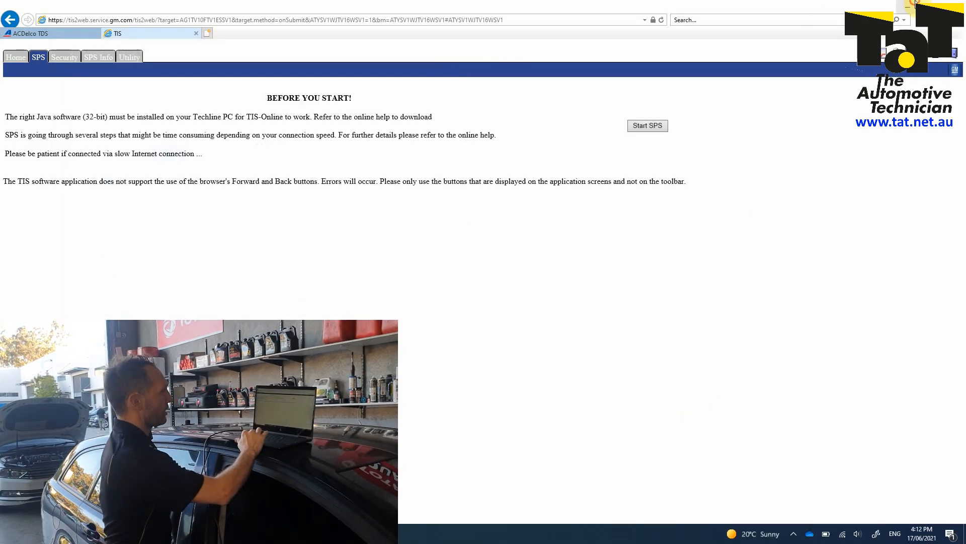
{"action": "left_click", "coordinate": [915, 4]}
{"action": "left_click", "coordinate": [440, 20]}
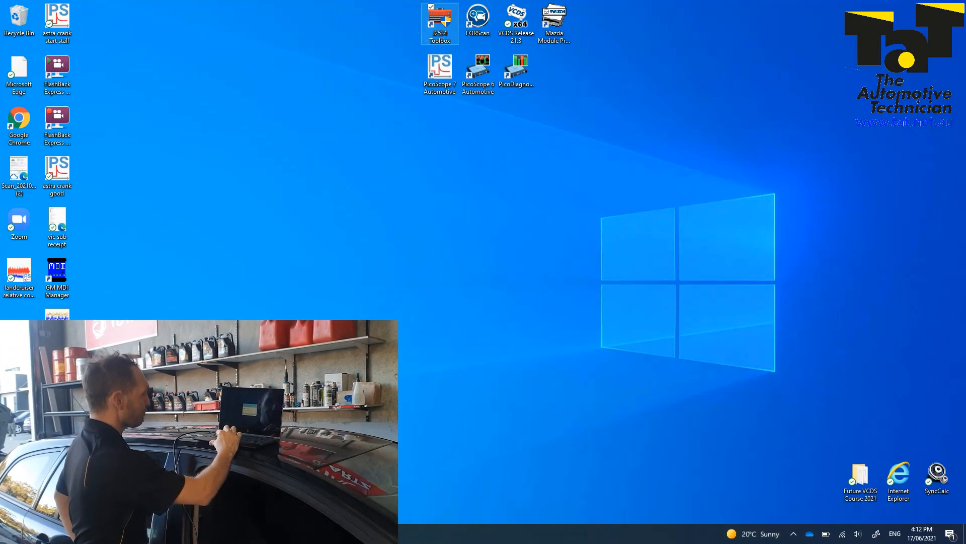
- Launch J2534 ToolBox and auto-login with the CarDAQ-Plus 3 device
{"action": "left_click", "coordinate": [431, 332]}
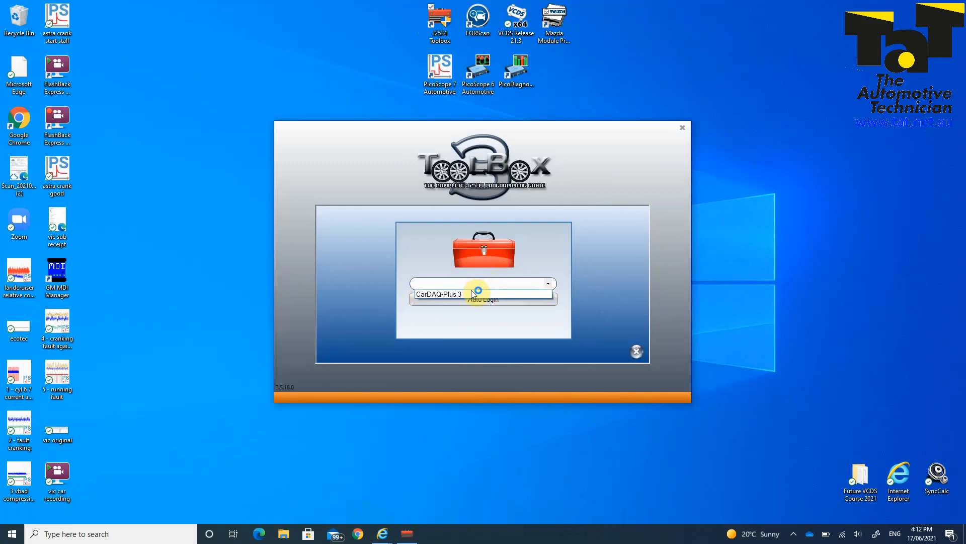
{"action": "left_click", "coordinate": [473, 298]}
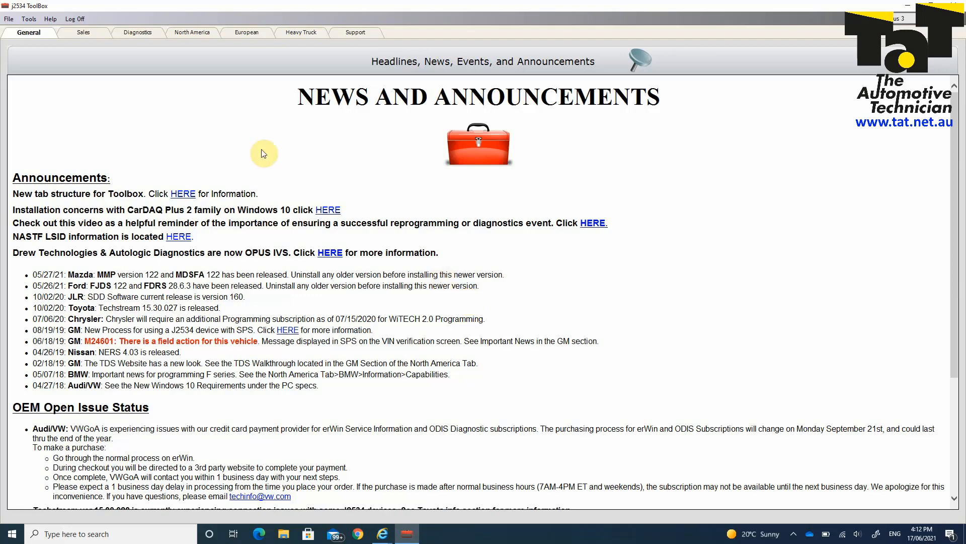
- Read the Diagnostic Trouble Codes through both ignition prompts, confirming 0 stored DTCs
{"action": "left_click", "coordinate": [149, 31]}
{"action": "left_click", "coordinate": [46, 87]}
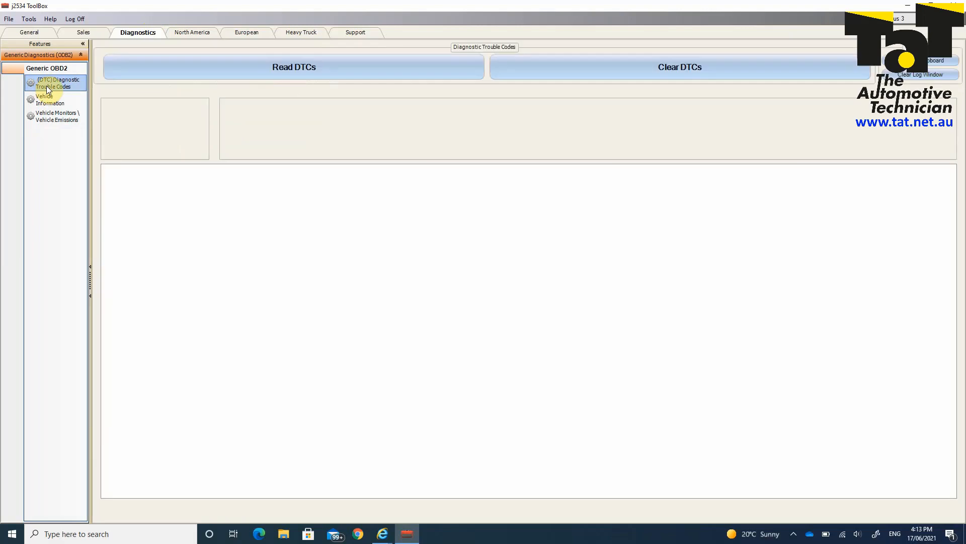
{"action": "left_click", "coordinate": [343, 67]}
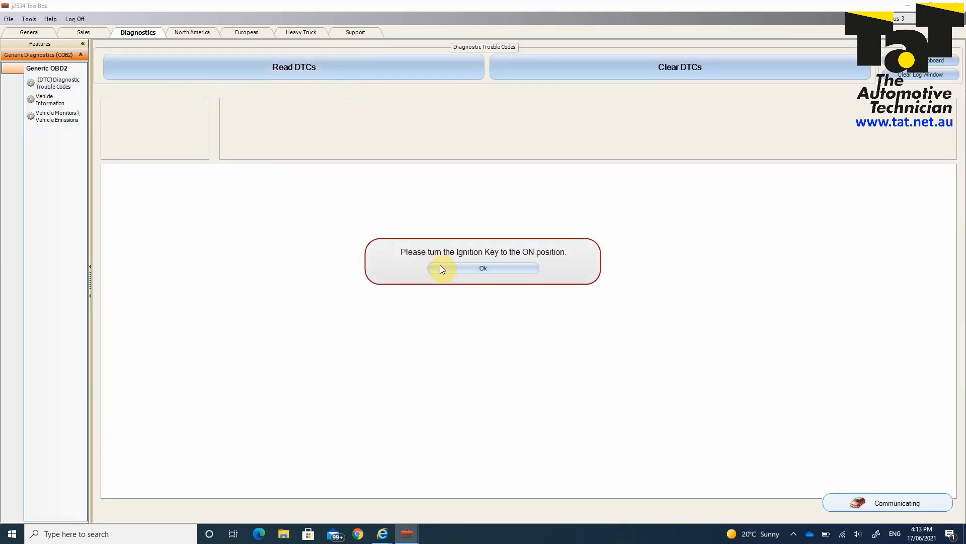
{"action": "left_click", "coordinate": [440, 265]}
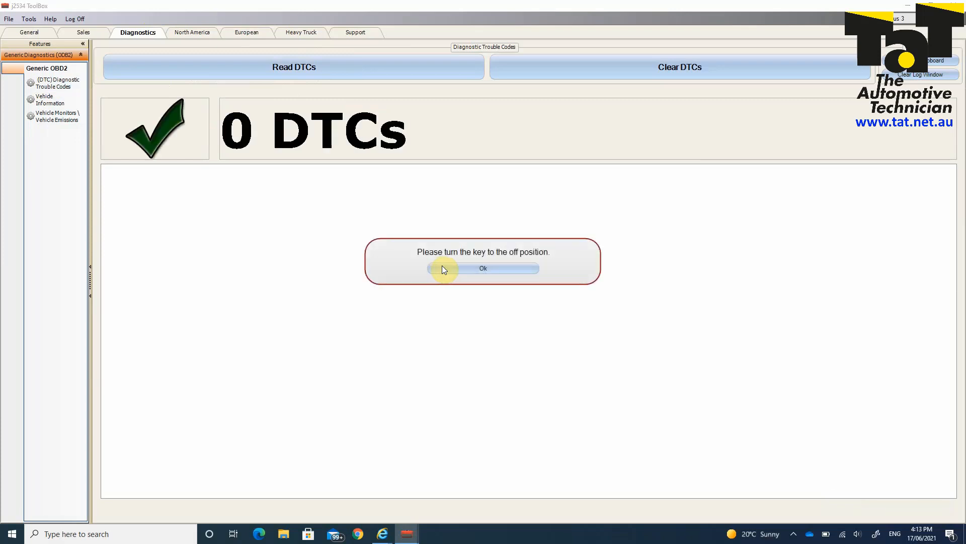
{"action": "left_click", "coordinate": [443, 267]}
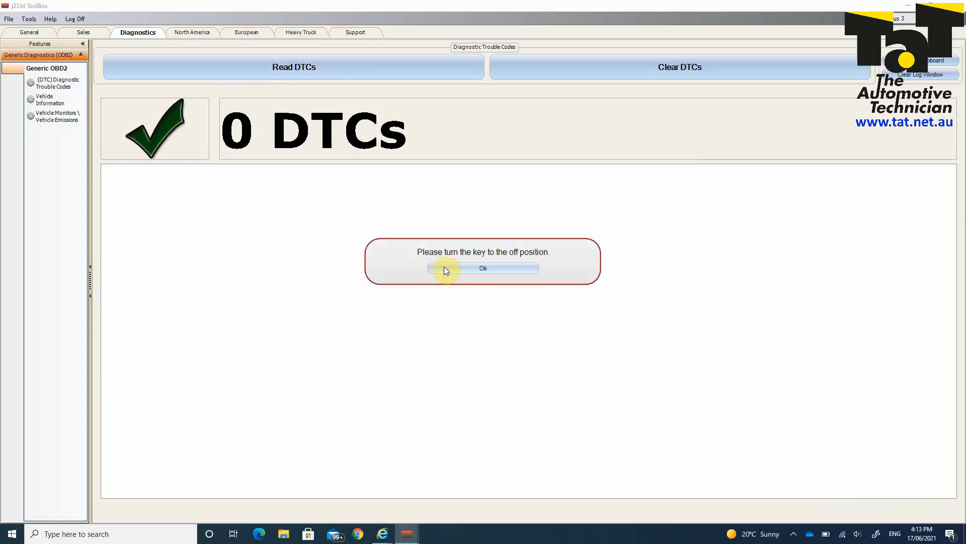
{"action": "left_click", "coordinate": [42, 100]}
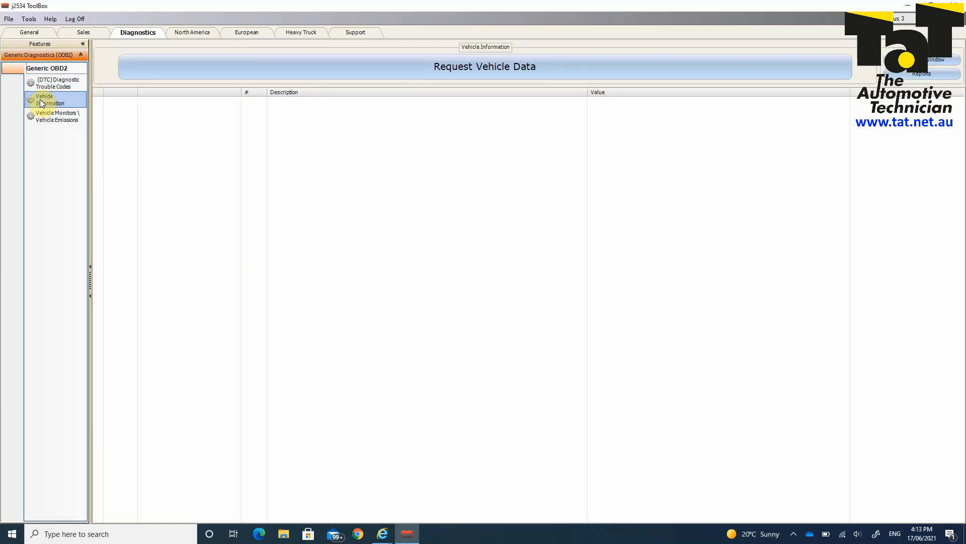
- Request the vehicle's VIN, calibration IDs and CVNs through the ignition-on and ignition-off prompts
{"action": "left_click", "coordinate": [370, 68]}
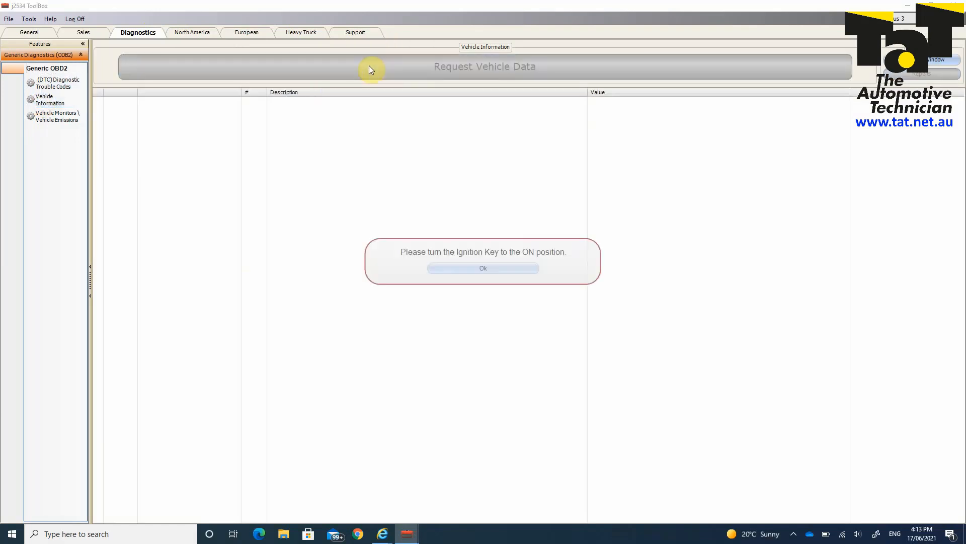
{"action": "left_click", "coordinate": [502, 267]}
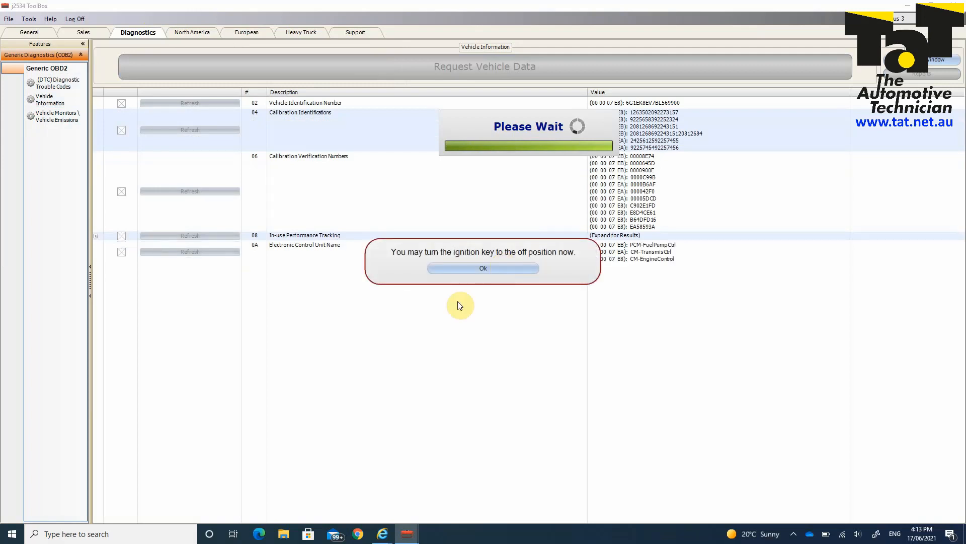
{"action": "left_click", "coordinate": [471, 264]}
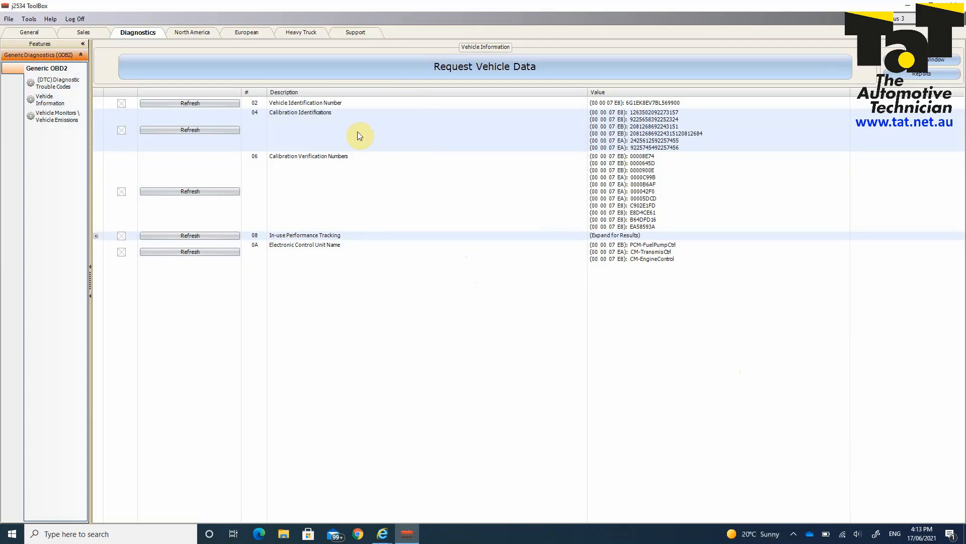
{"action": "left_click", "coordinate": [200, 32]}
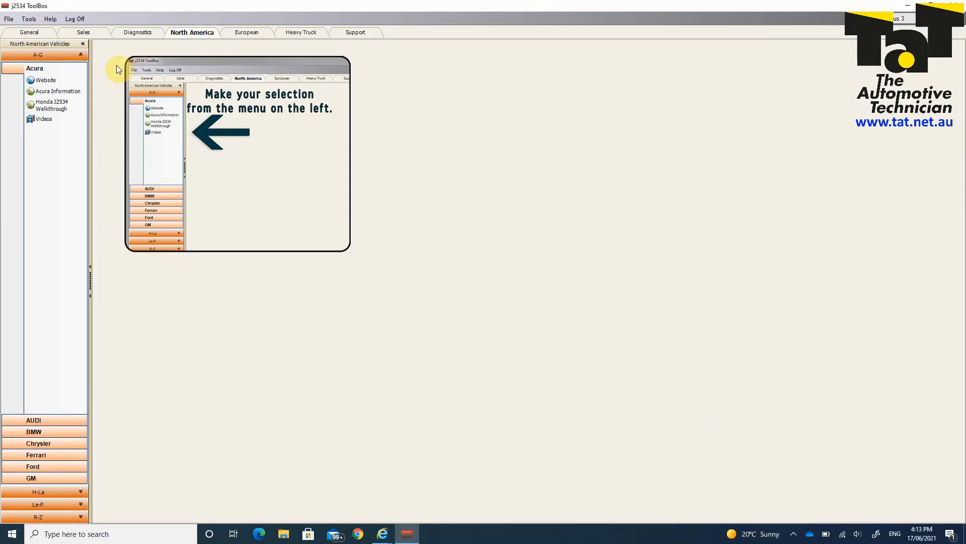
- Bring up the GM J2534 Information page covering current issues, subscription prices, PC requirements and FAQs
{"action": "left_click", "coordinate": [31, 479]}
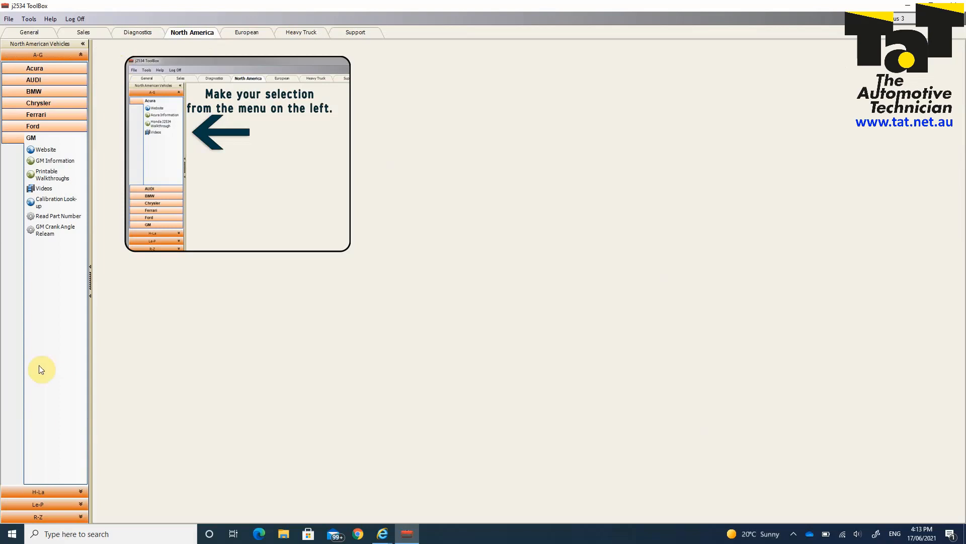
{"action": "left_click", "coordinate": [60, 164]}
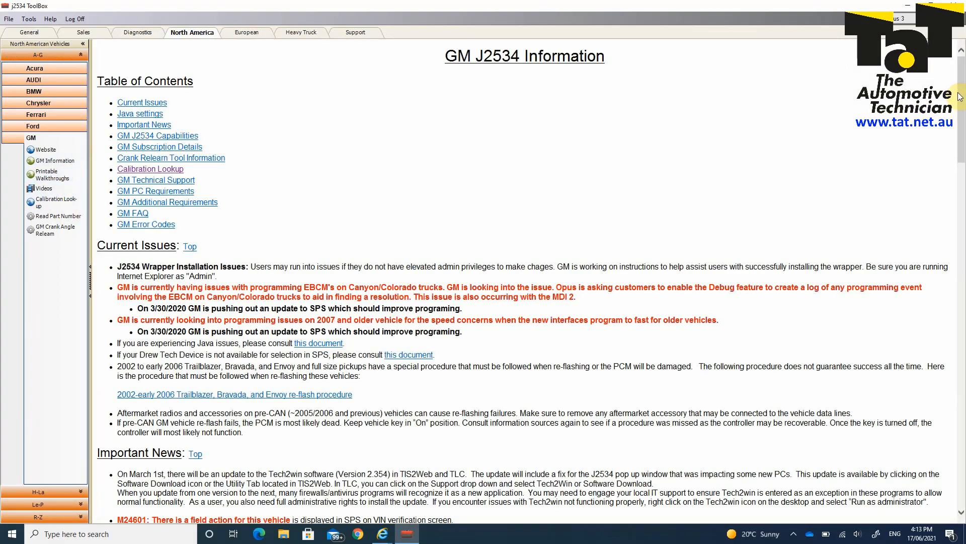
{"action": "left_click_drag", "start_coordinate": [960, 96], "coordinate": [961, 61]}
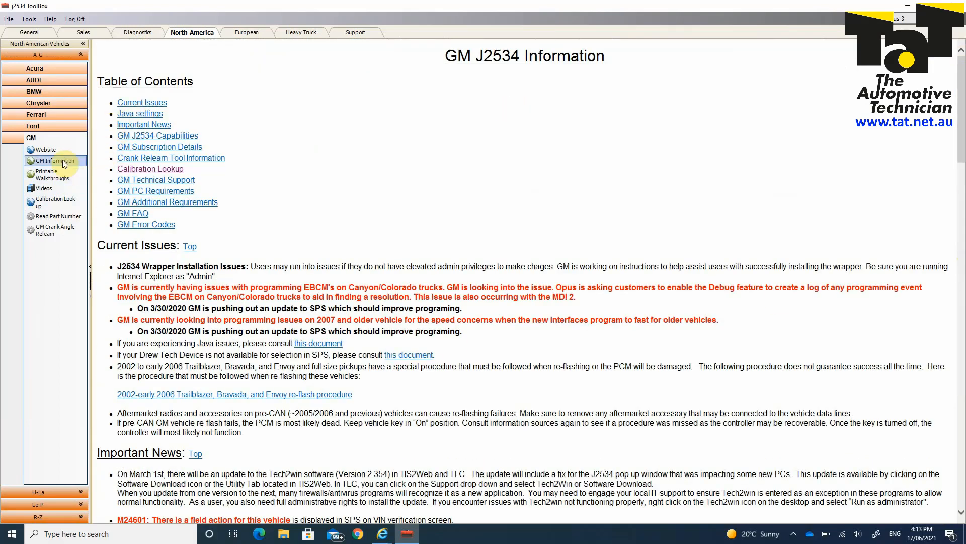